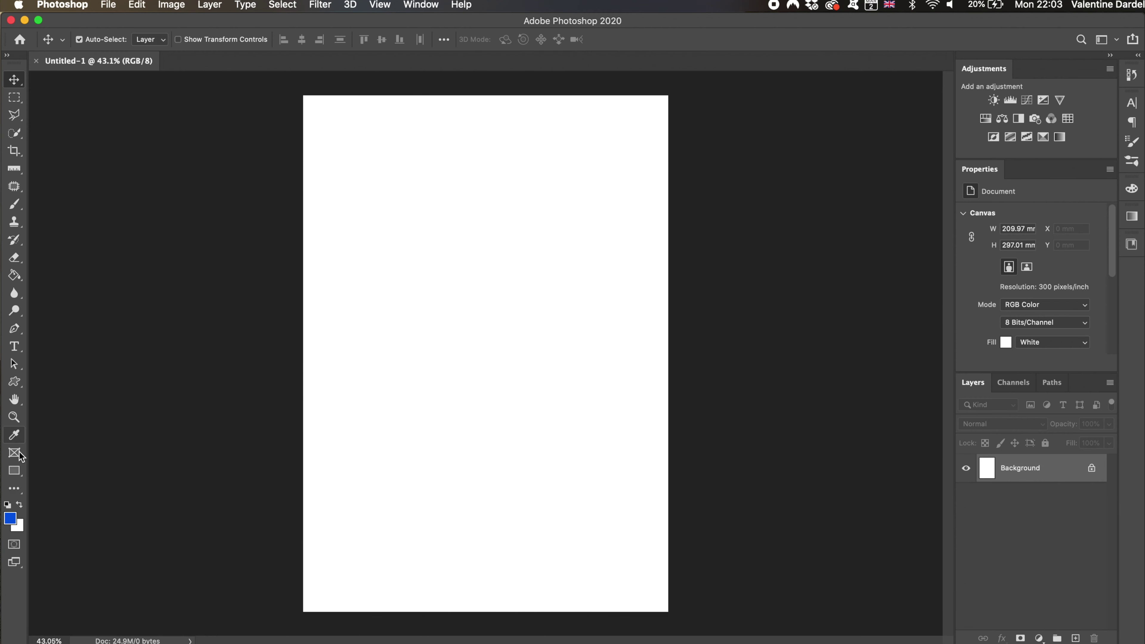
Step: Draw a tall blue rectangle and duplicate it into eight vertical stripes across the page
click(15, 471)
drag(347, 72, 354, 472)
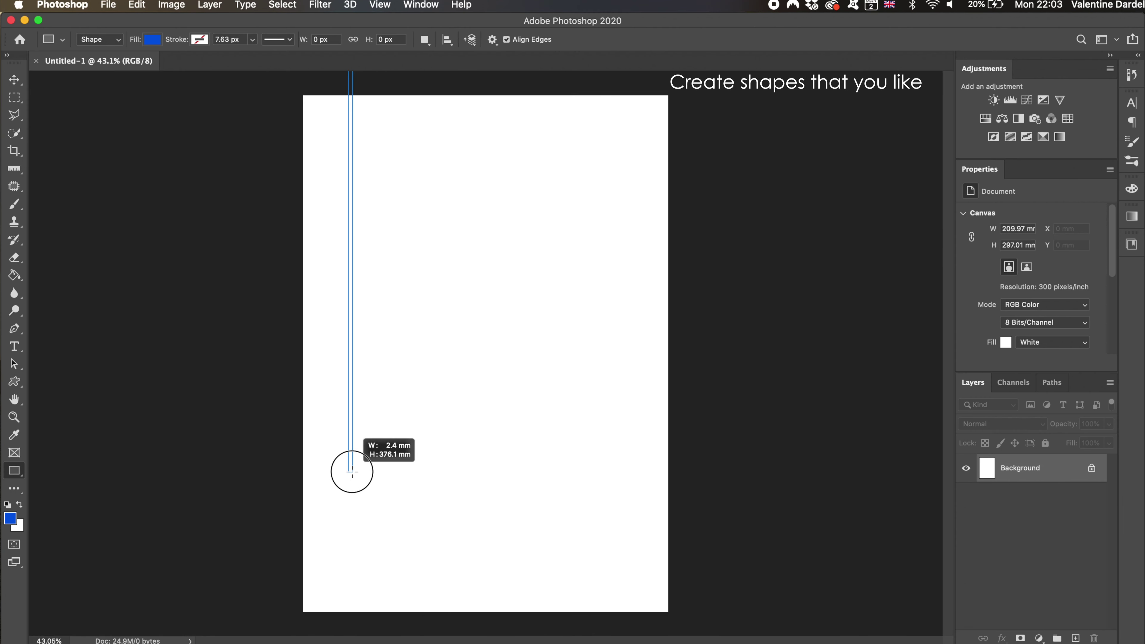
click(14, 81)
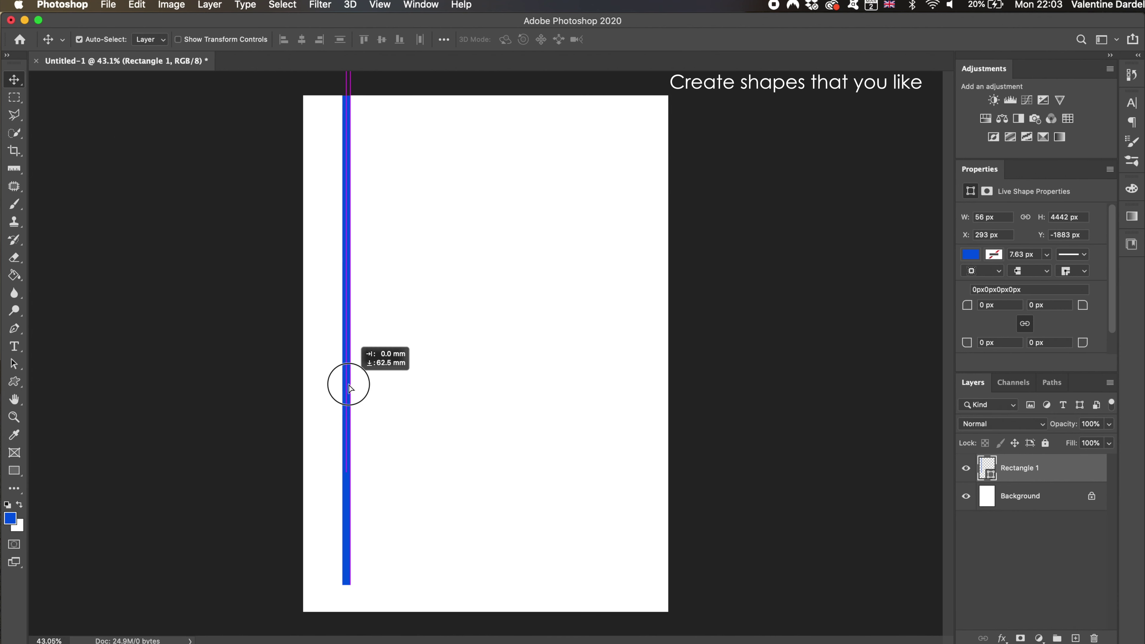
mouse_move(353, 273)
mouse_down()
mouse_move(345, 422)
mouse_move(441, 426)
mouse_move(504, 409)
mouse_move(554, 428)
mouse_move(514, 428)
mouse_move(619, 427)
mouse_up()
drag(620, 427, 645, 429)
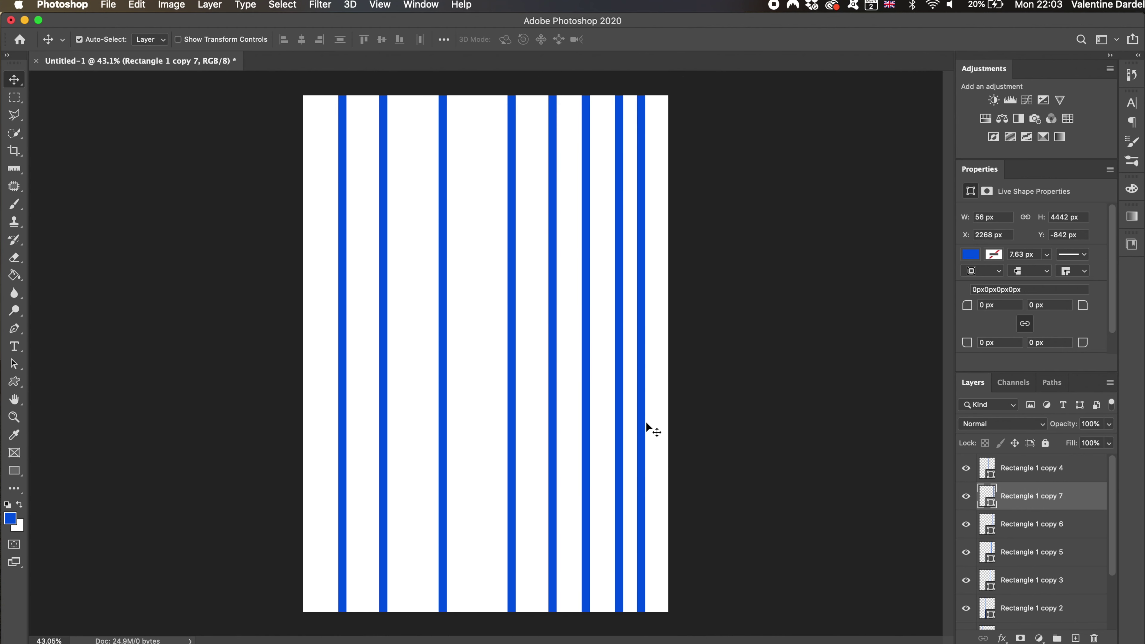
Step: Recolour the second stripe from the left pink
click(1028, 628)
click(972, 255)
click(972, 328)
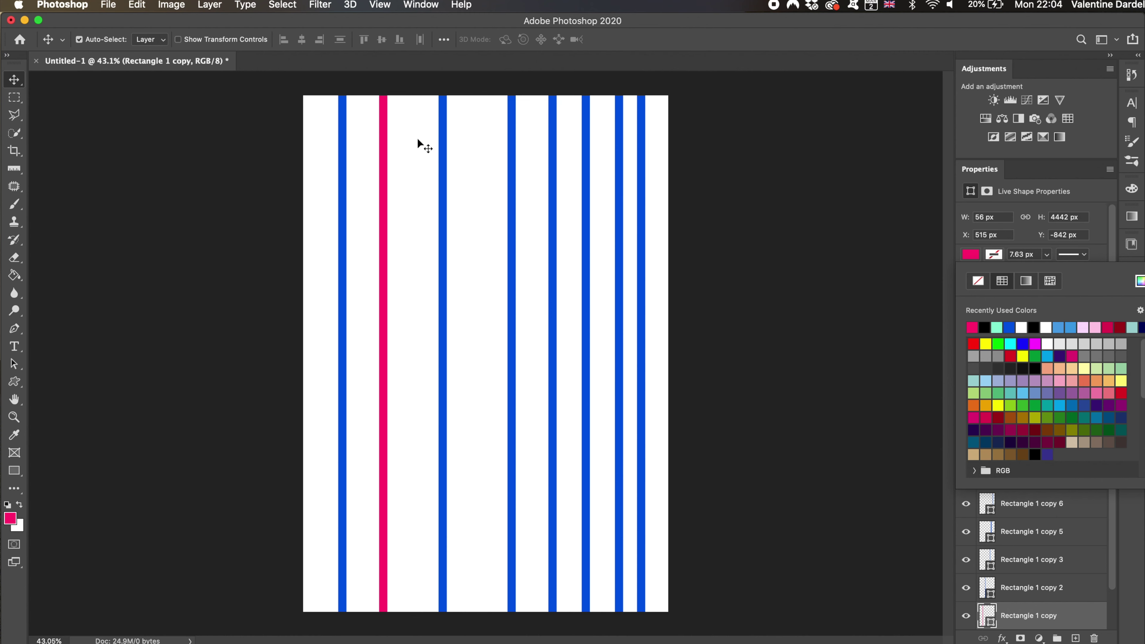
Step: Recolour the fourth stripe light green
click(510, 191)
click(988, 259)
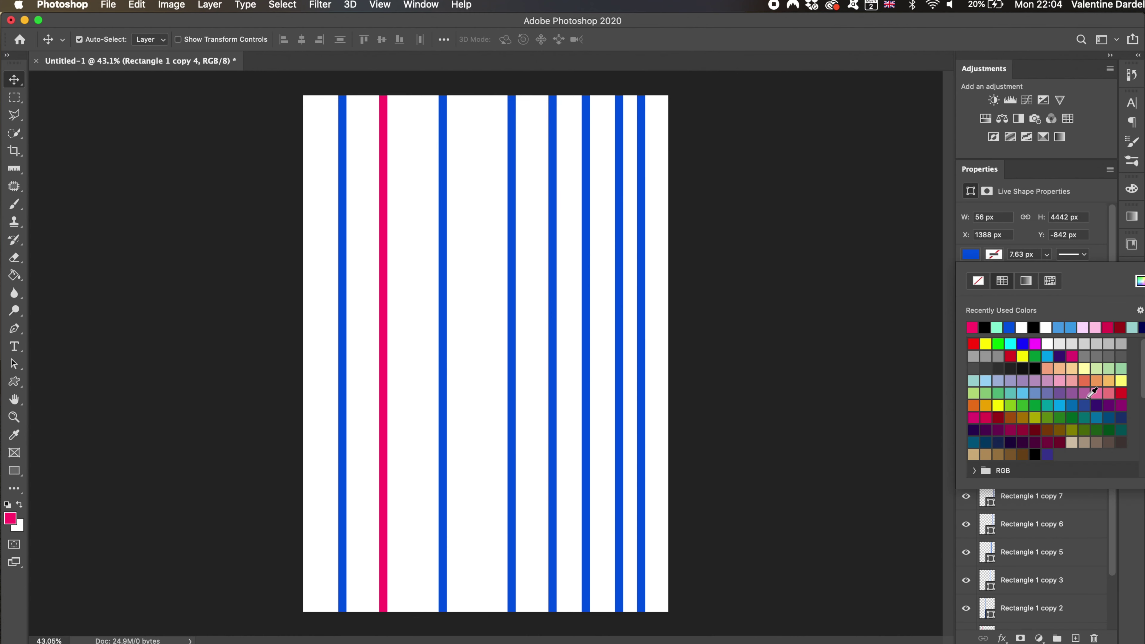
click(1121, 368)
click(12, 82)
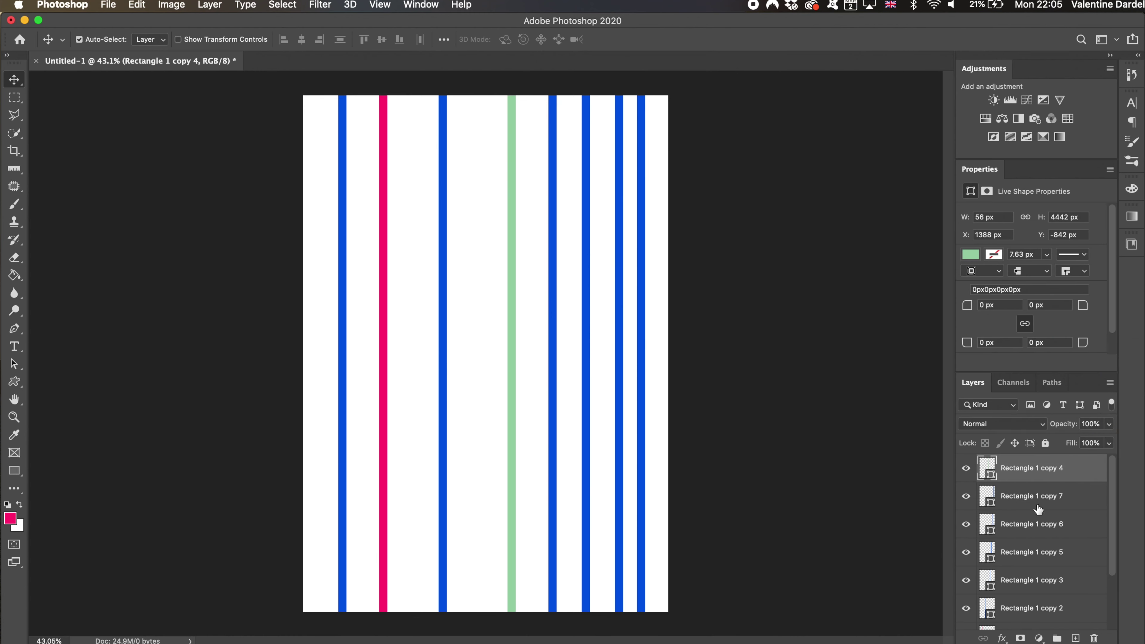
Step: Delete the white Background layer and merge all stripe layers into one
scroll(1037, 541, down, 3)
click(1016, 615)
key(Delete)
scroll(1015, 616, up, 2)
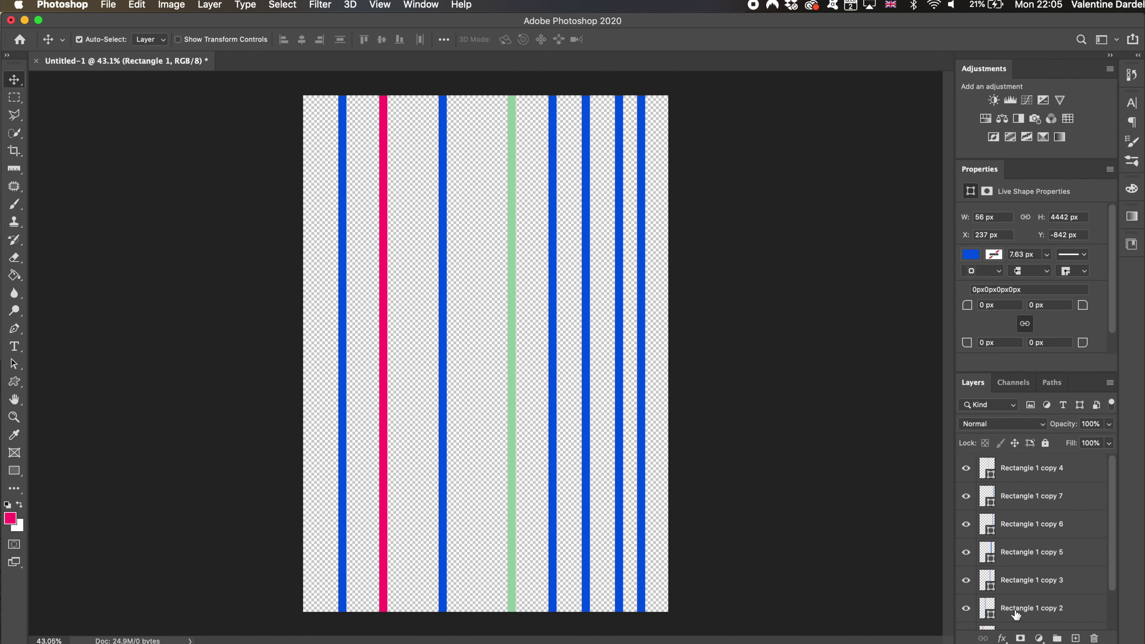
shift+click(1029, 473)
right_click(1028, 470)
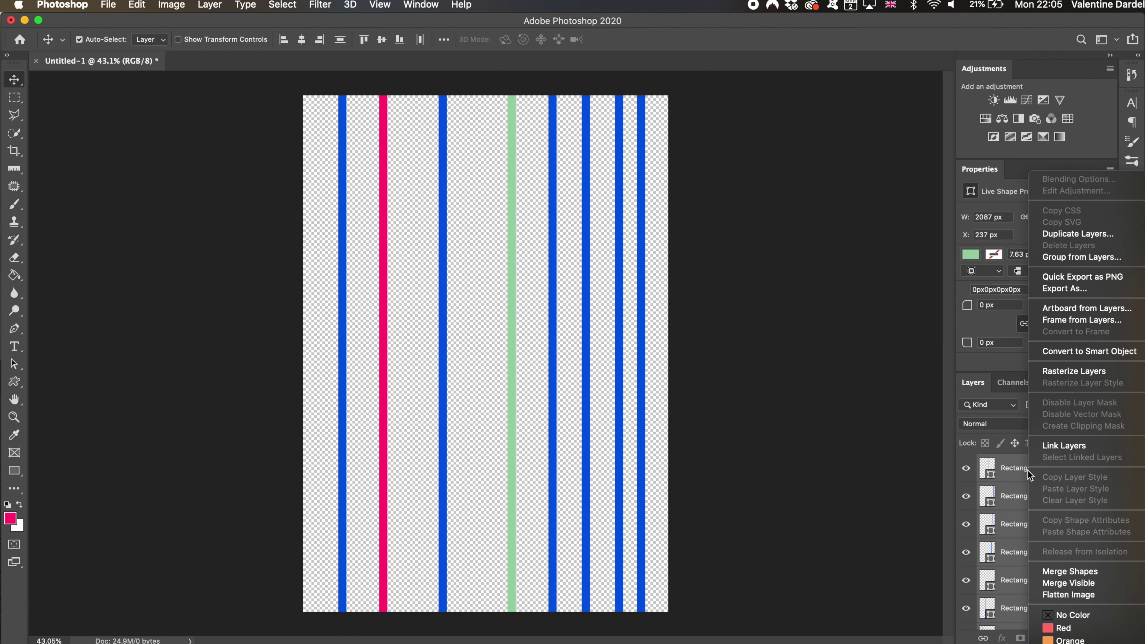
click(1057, 581)
Step: Add a new layer beneath the stripes and fill it light pink
click(1075, 638)
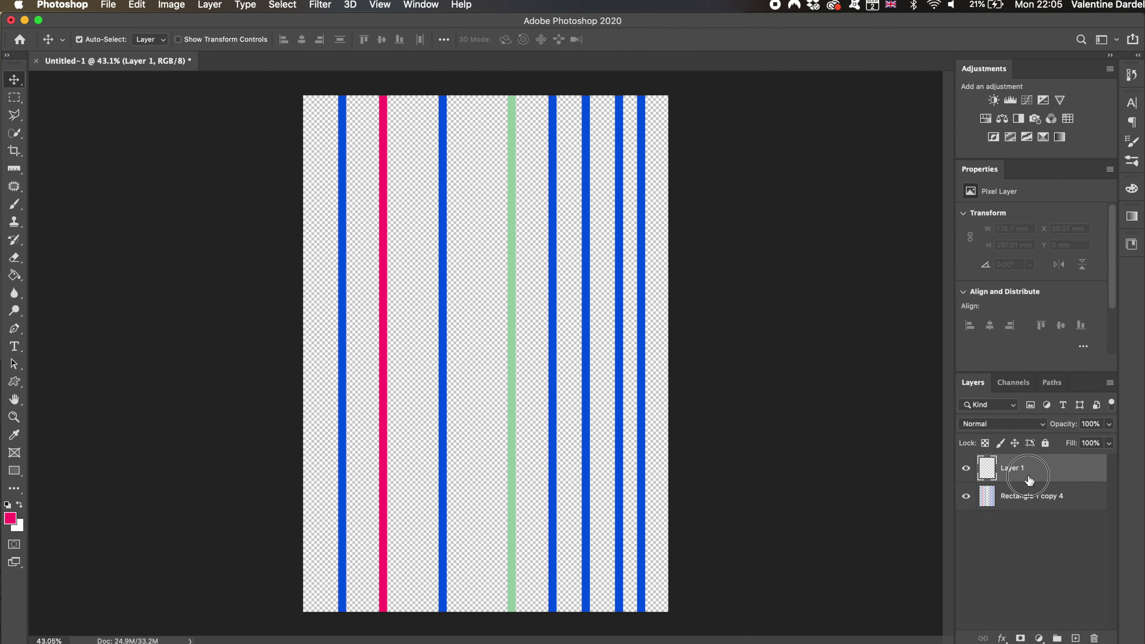
drag(1029, 480, 1029, 510)
click(9, 520)
click(712, 173)
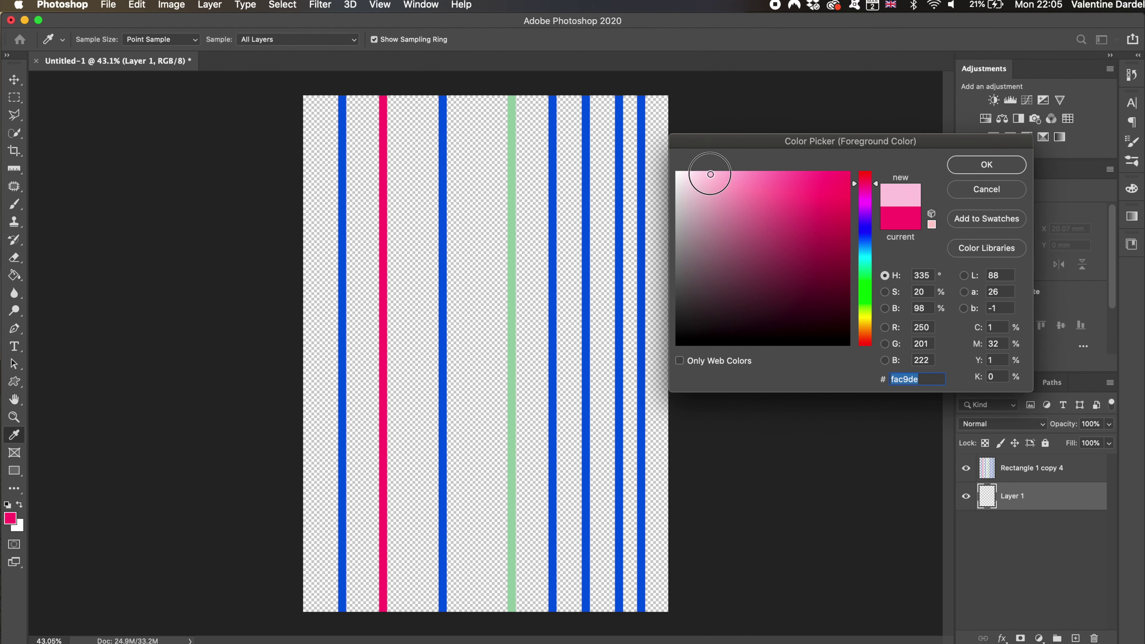
click(964, 170)
click(16, 278)
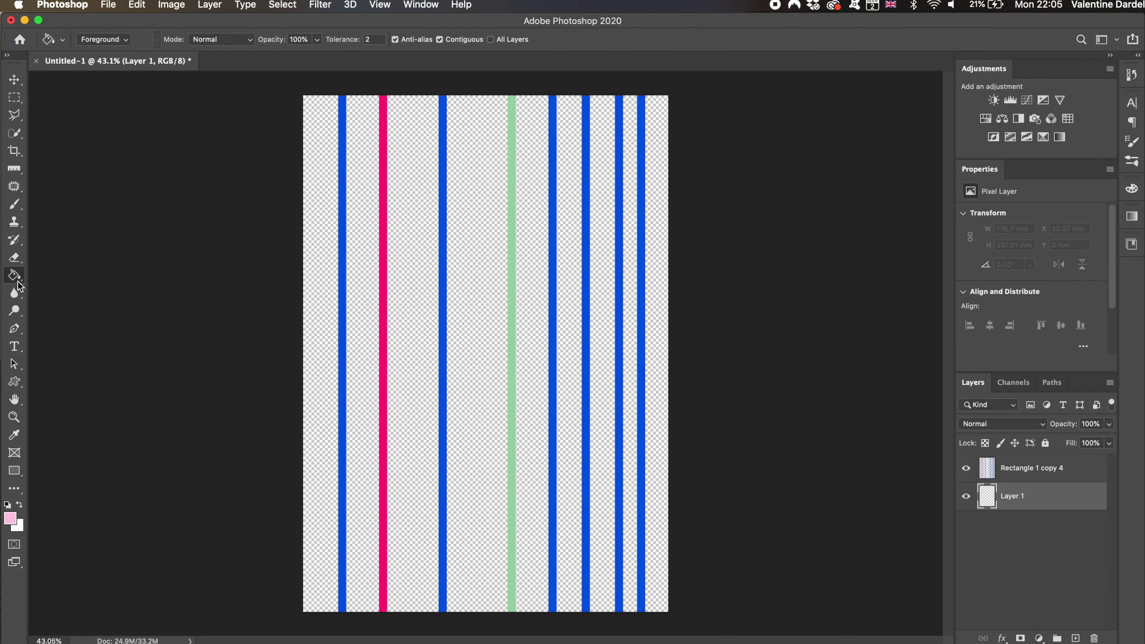
click(409, 283)
Step: Select the merged stripes layer for filtering
key(v)
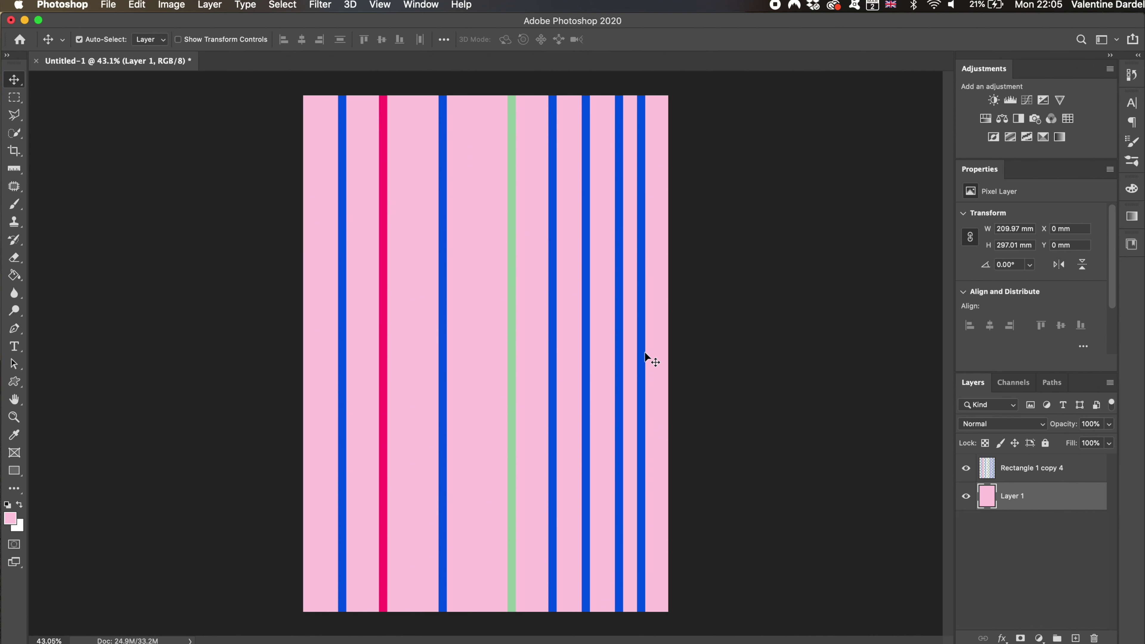
click(644, 354)
click(284, 4)
mouse_move(319, 4)
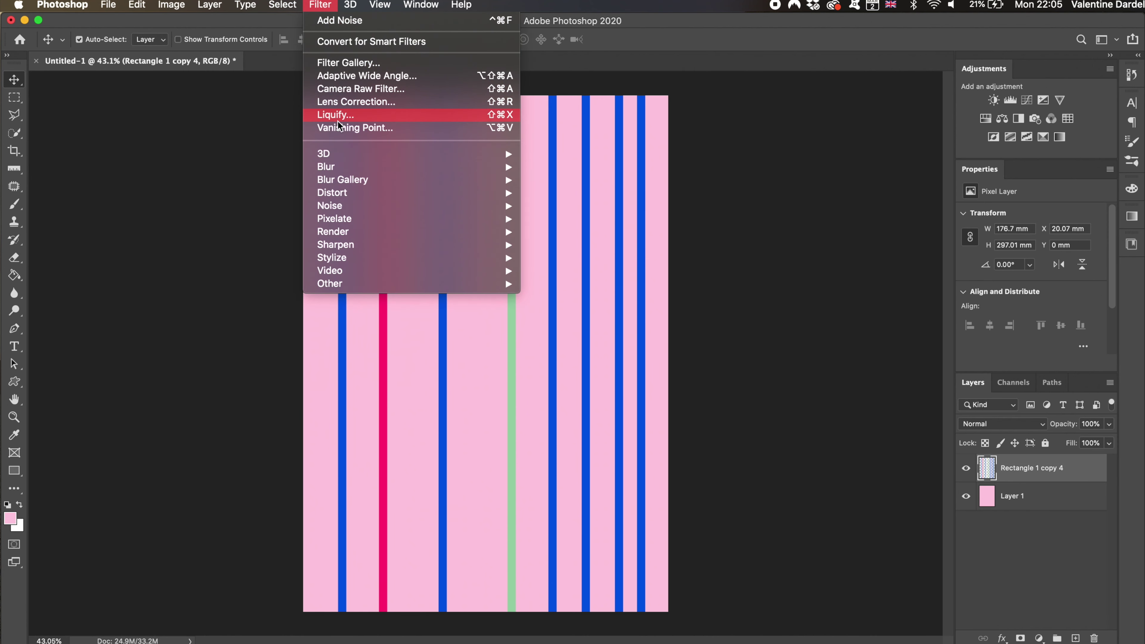
Step: In Liquify, swirl the stripes around the page centre, then revert with Restore All
click(360, 116)
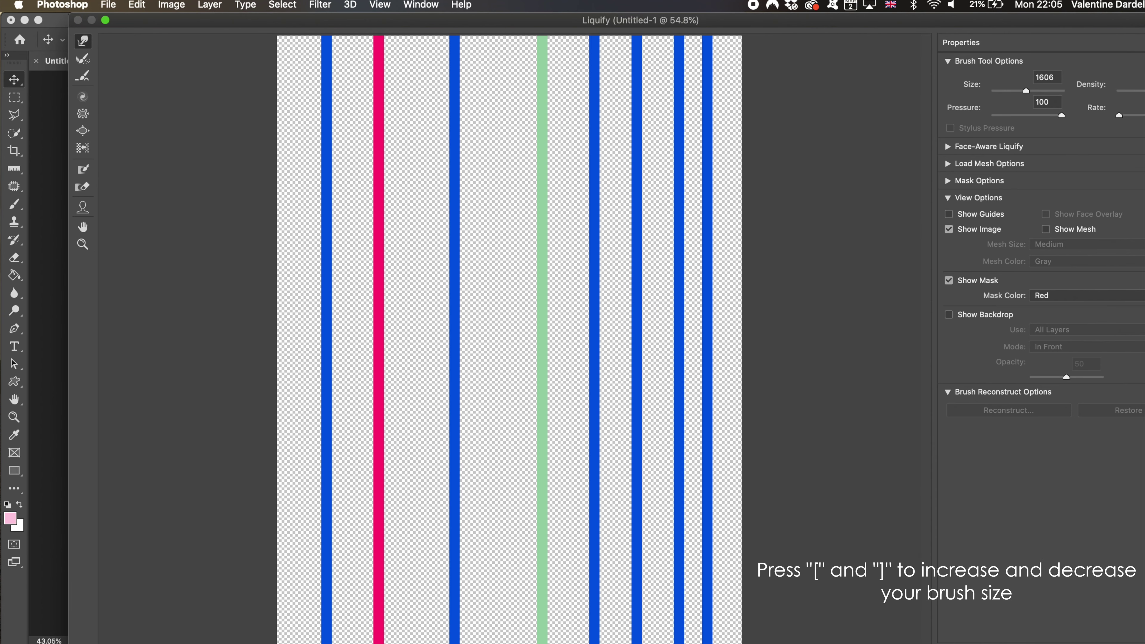
key(bracketleft)
key(bracketleft)
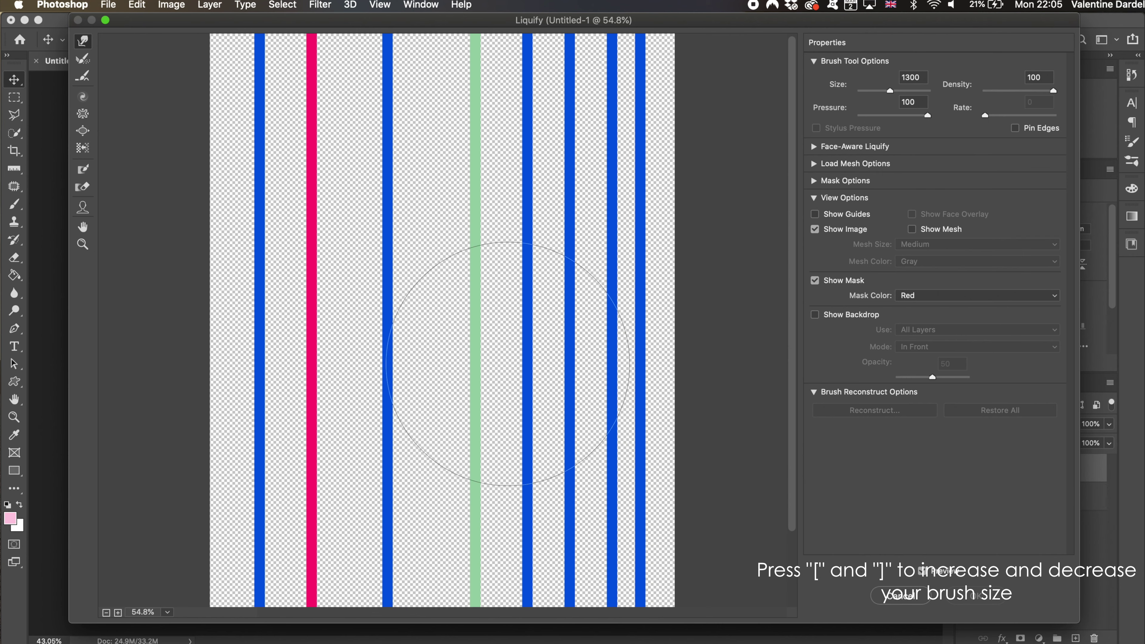
key(bracketleft)
key(bracketleft)
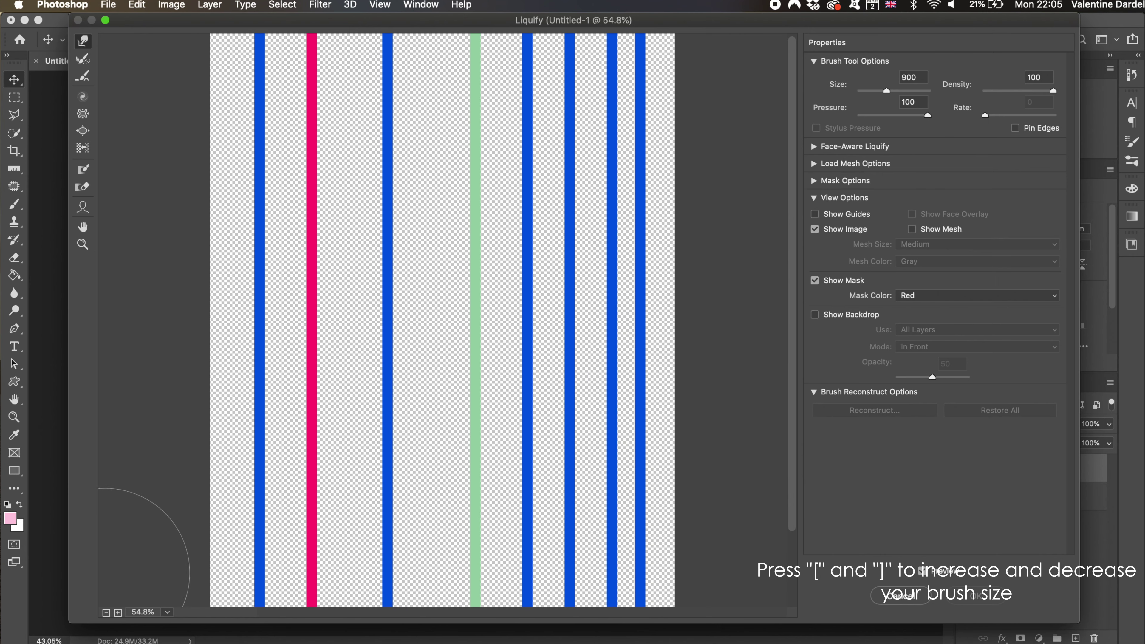
click(106, 613)
click(118, 612)
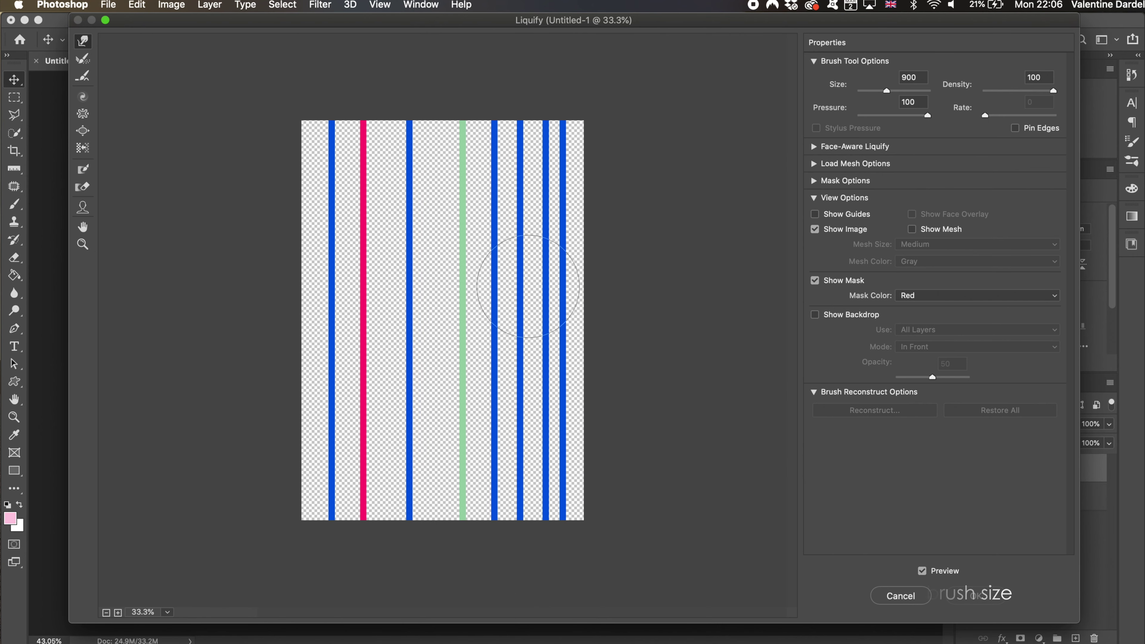
mouse_move(524, 287)
mouse_down()
mouse_move(429, 318)
mouse_move(486, 498)
mouse_move(333, 332)
mouse_move(365, 421)
mouse_move(448, 346)
mouse_move(528, 421)
mouse_up()
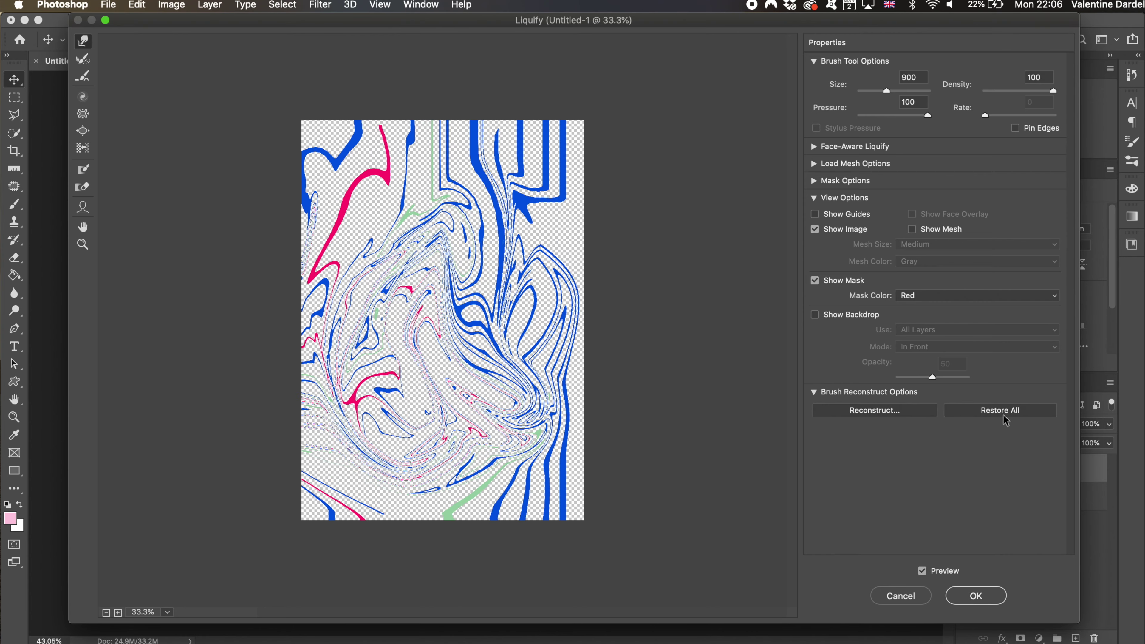
click(902, 410)
mouse_move(861, 97)
mouse_down()
mouse_move(788, 102)
mouse_move(723, 133)
mouse_move(725, 118)
mouse_up()
click(897, 74)
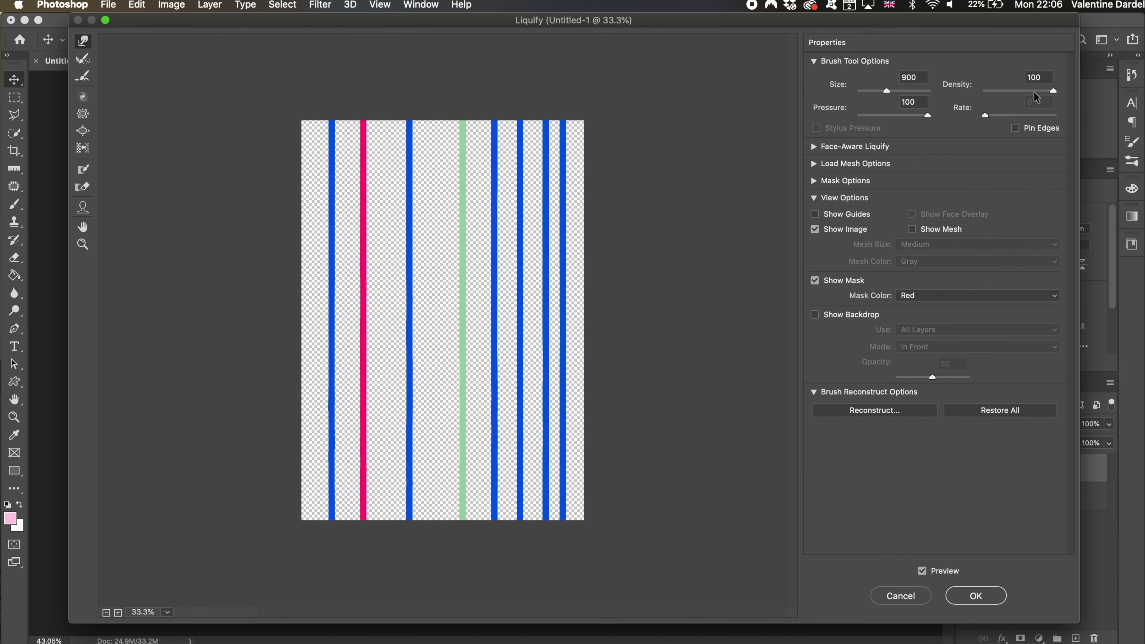
Step: Warp the stripes into wavy curves, then restore them fully straight again
mouse_move(469, 280)
mouse_down()
mouse_move(435, 276)
mouse_move(511, 263)
mouse_move(451, 180)
mouse_move(355, 143)
mouse_move(465, 467)
mouse_move(460, 205)
mouse_up()
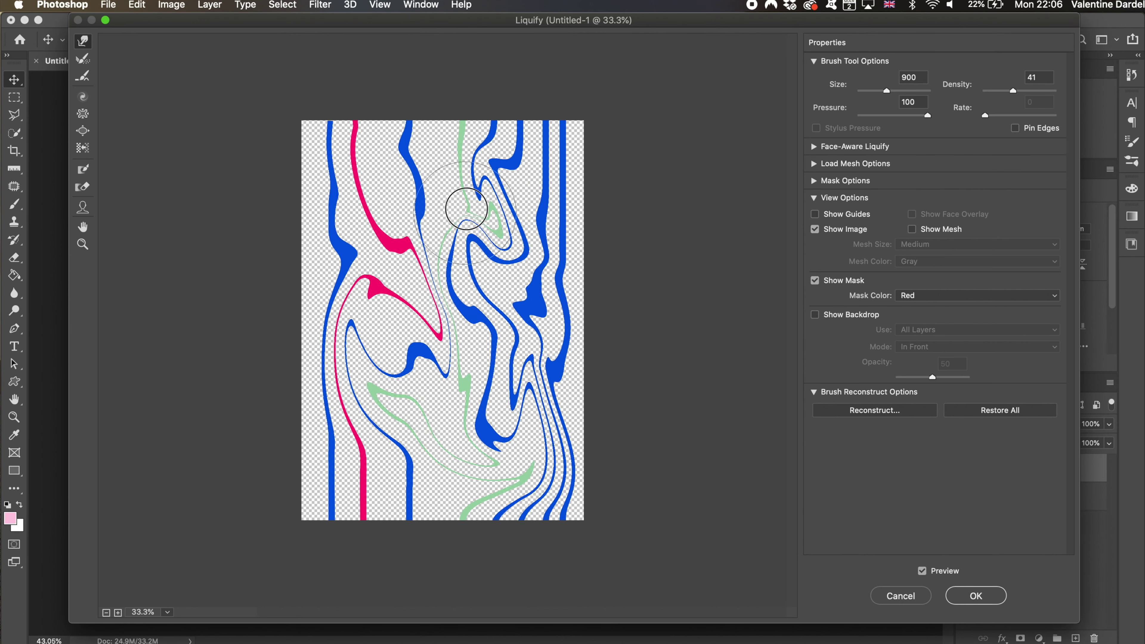
click(908, 410)
drag(863, 96, 710, 108)
click(932, 79)
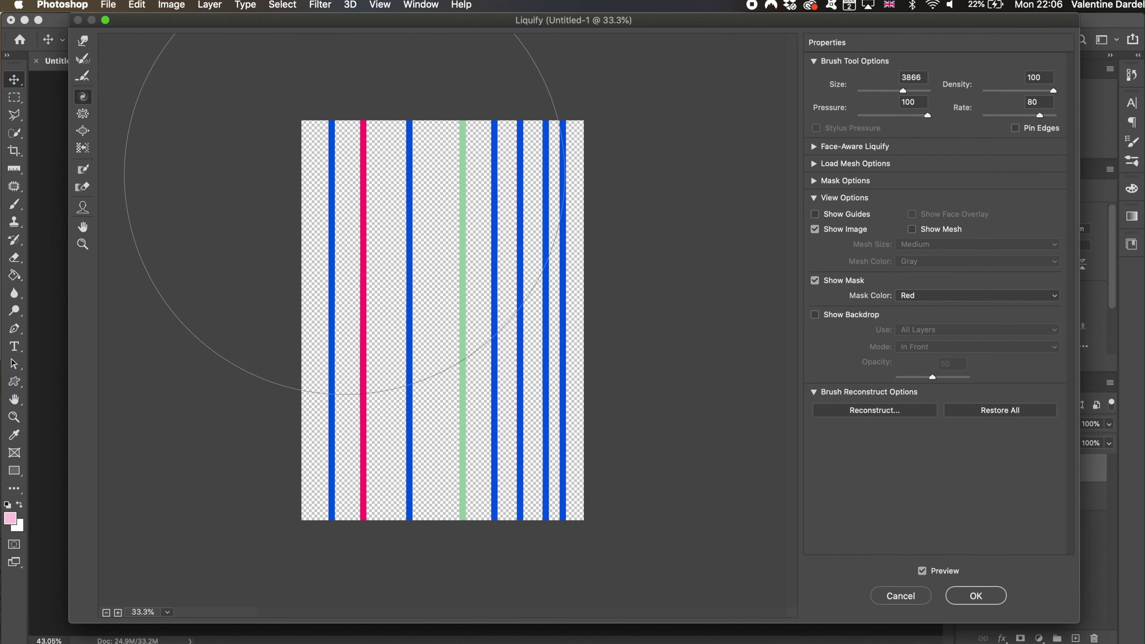
Step: With a smaller brush, bend the stripes into an S-curve and push the central spiral up-left
key(bracketleft)
key(bracketleft)
key(bracketleft)
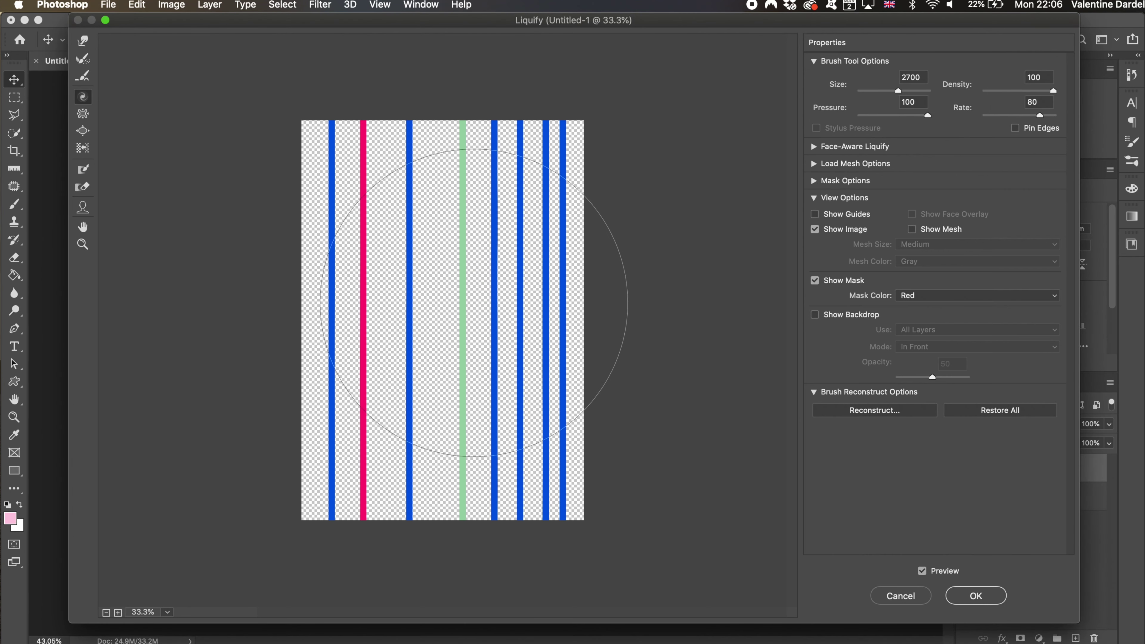
mouse_move(473, 303)
mouse_down()
mouse_move(401, 295)
mouse_move(459, 397)
mouse_move(434, 248)
mouse_move(467, 401)
mouse_move(472, 321)
mouse_up()
key(bracketleft)
key(bracketleft)
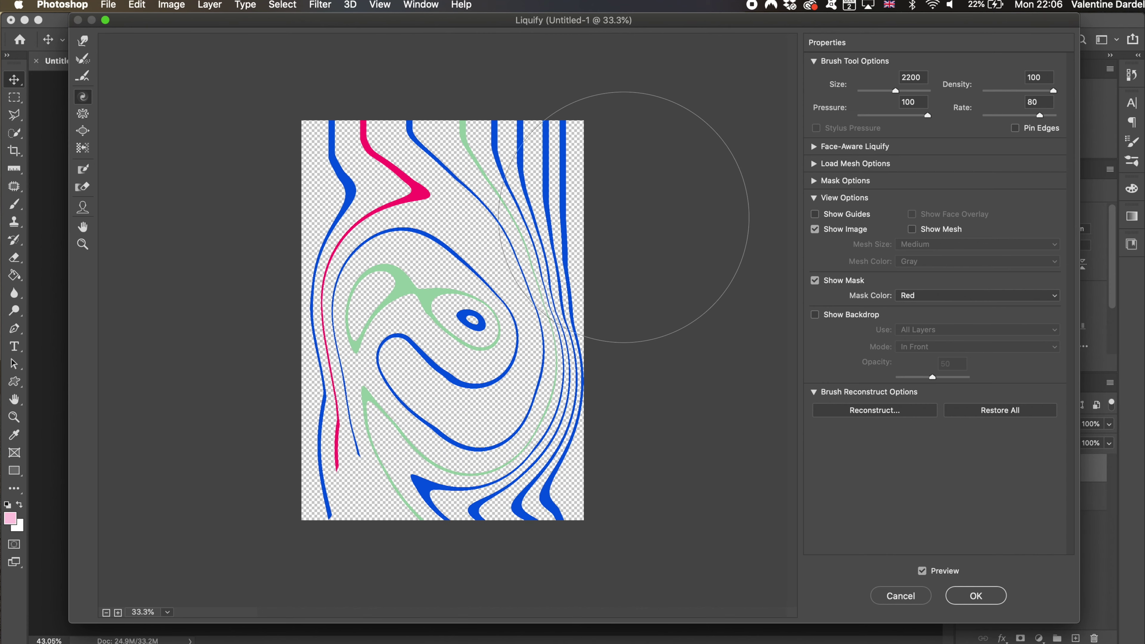
key(bracketleft)
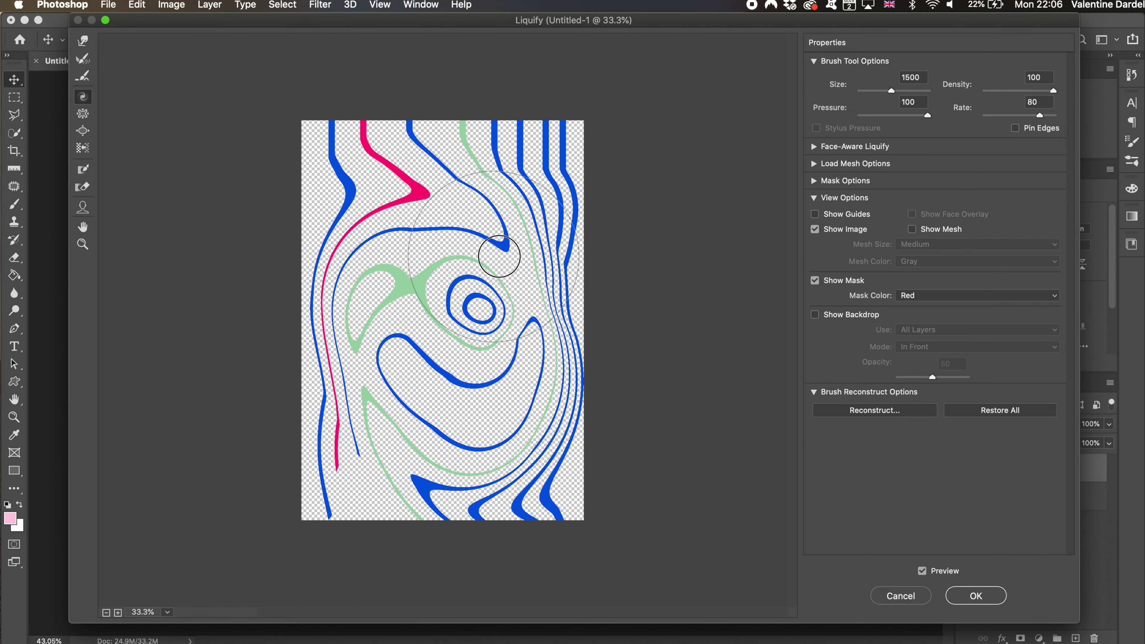
mouse_move(475, 304)
mouse_down()
mouse_move(494, 353)
mouse_move(419, 225)
mouse_move(412, 278)
mouse_up()
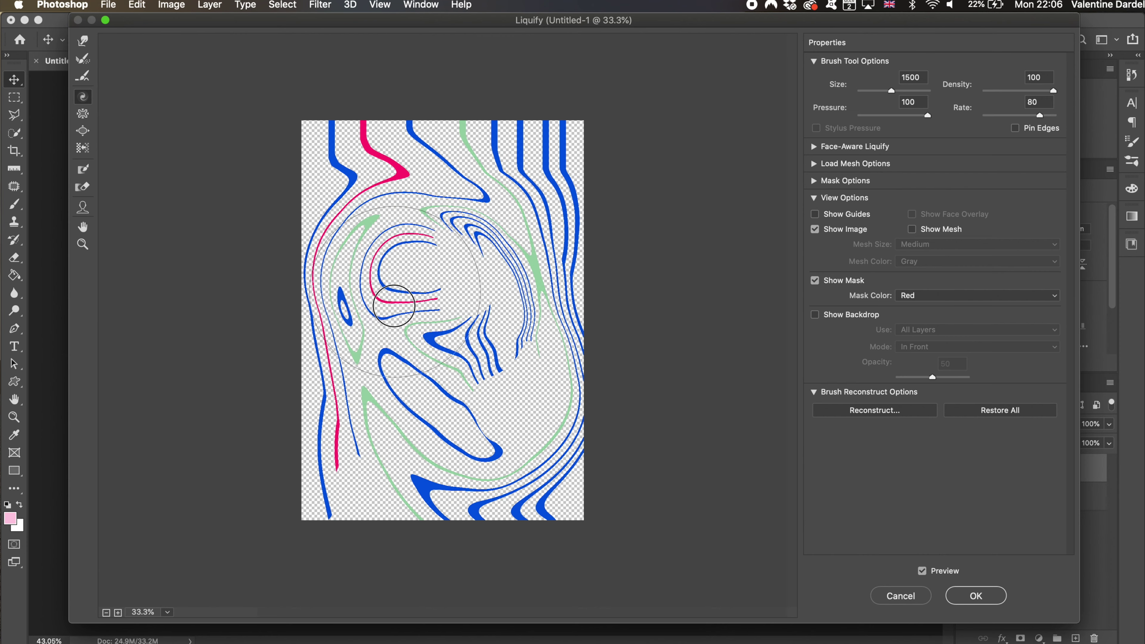
Step: Apply the liquify warp and set the stripes layer's blend mode to Hue
key(w)
click(998, 596)
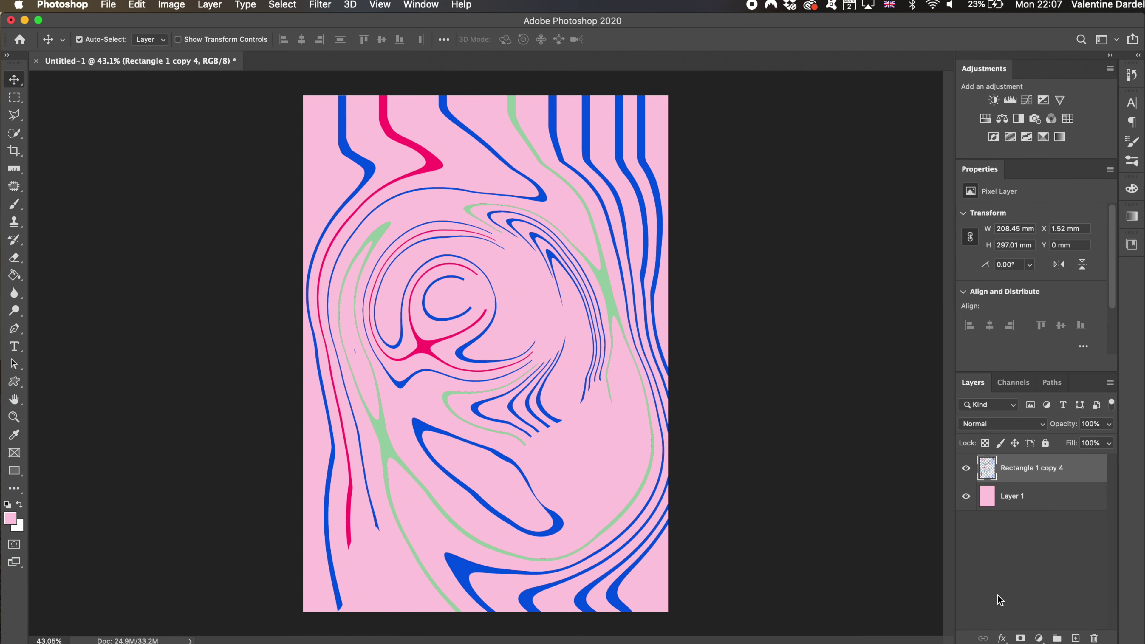
scroll(657, 455, up, 3)
click(996, 423)
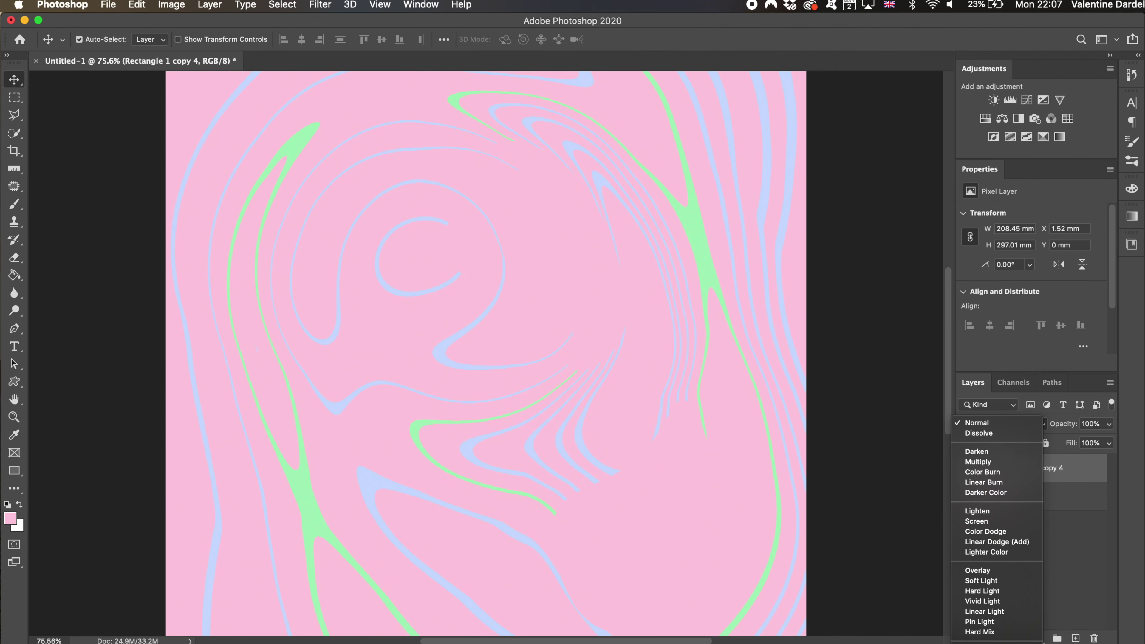
click(982, 632)
Step: Add a Vibrance adjustment with vibrance and saturation at +100
scroll(777, 544, down, 3)
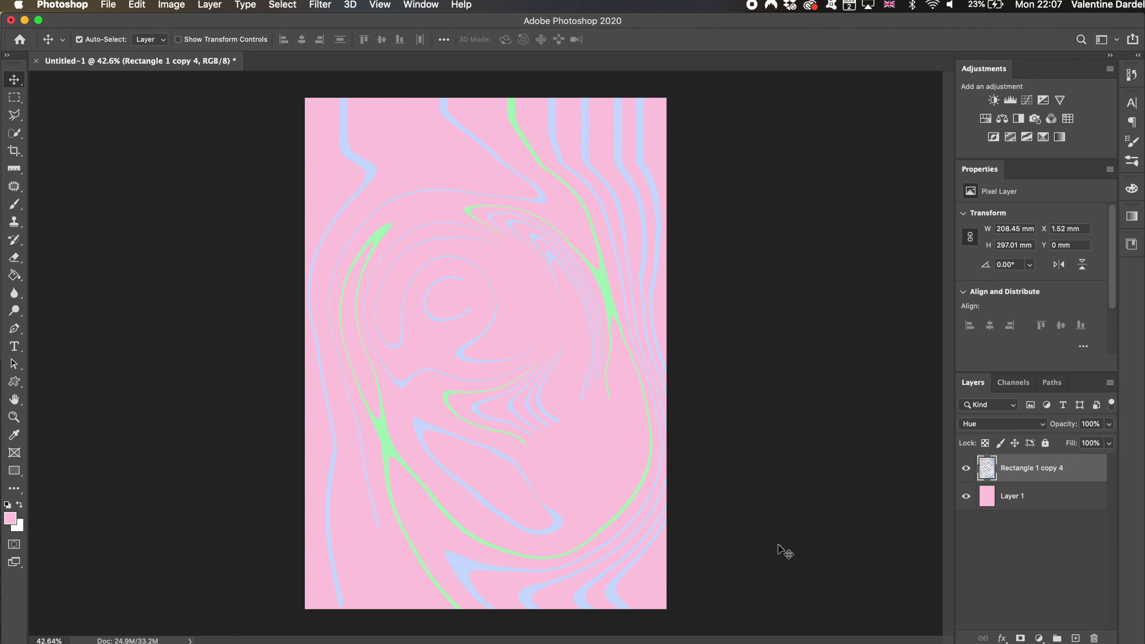
click(1058, 101)
drag(1081, 230, 1137, 272)
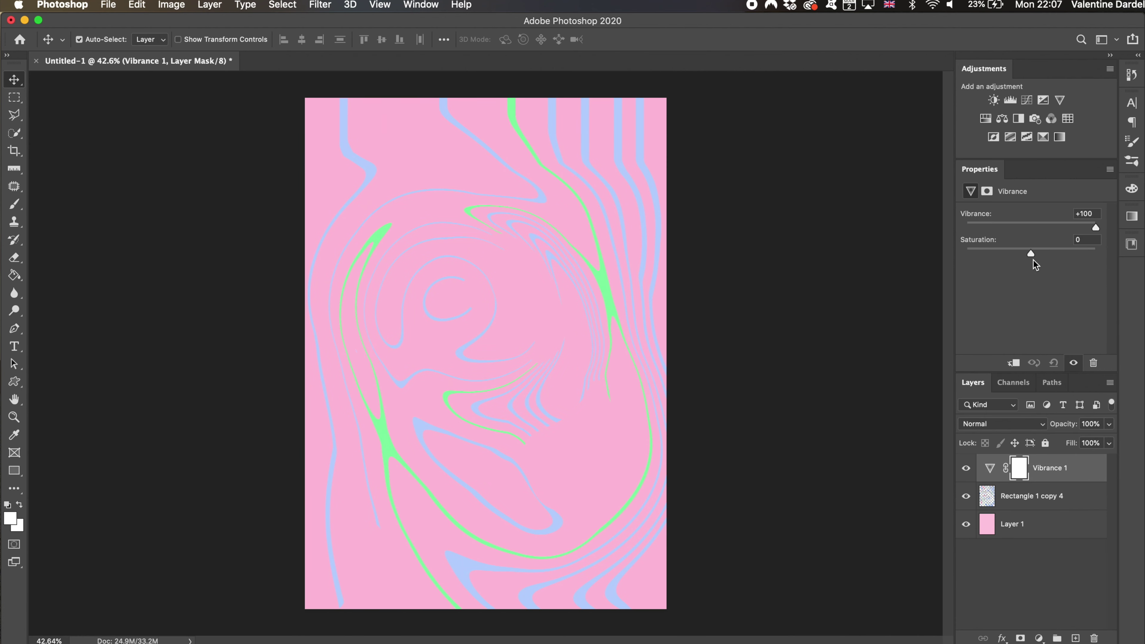
drag(1031, 254, 1087, 253)
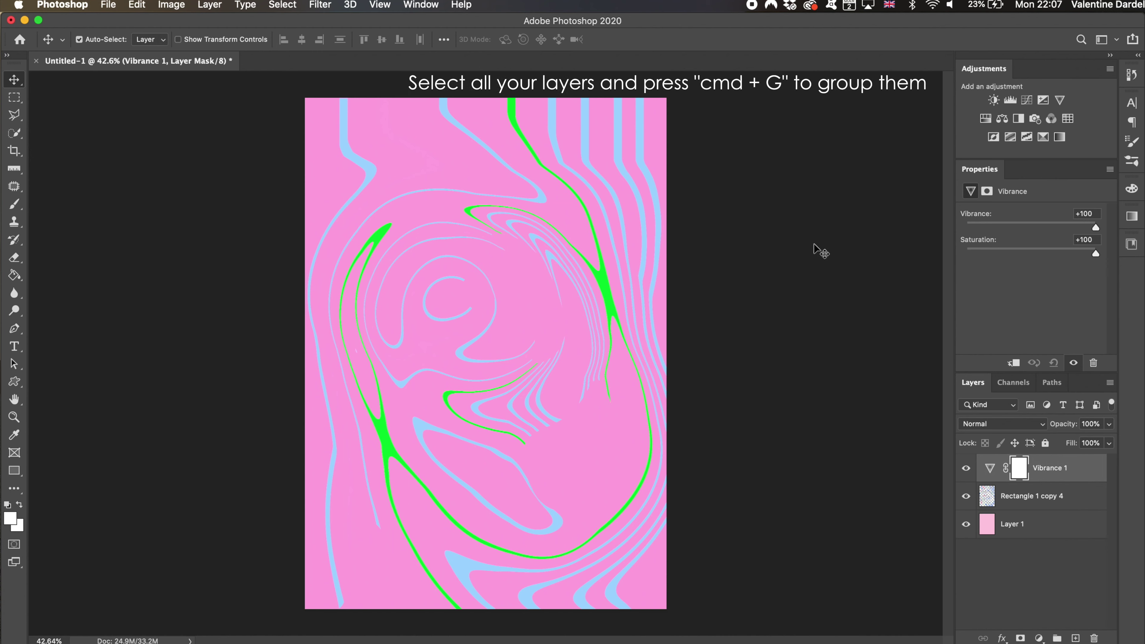
Step: Group all three layers and name the group DESIGN
shift+click(1024, 535)
key(super+g)
text(DESIGN)
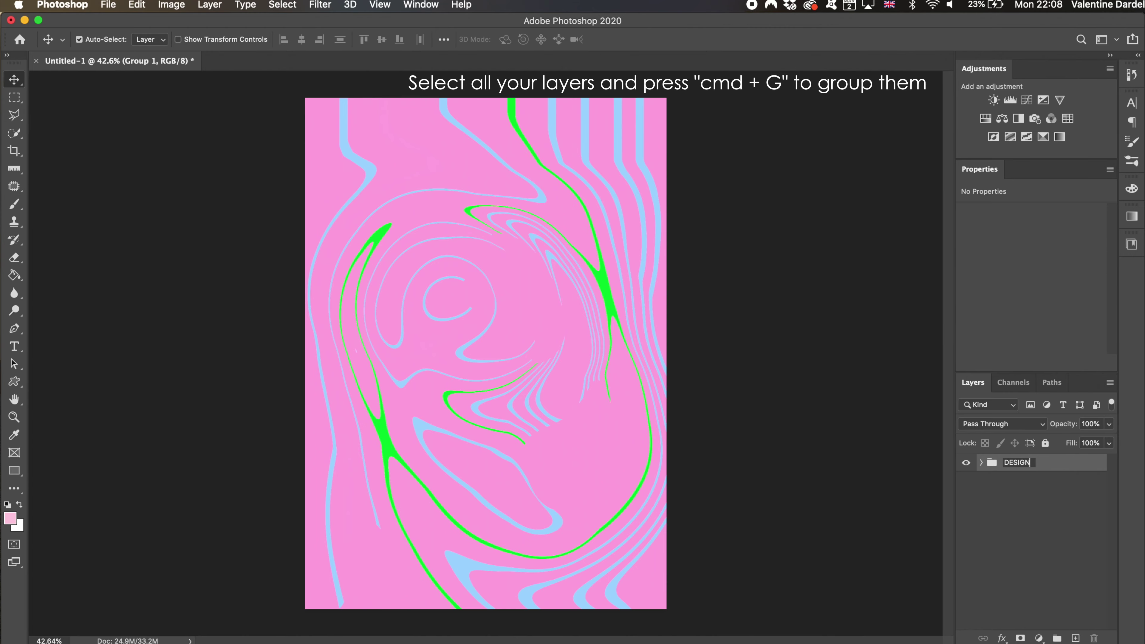
key(Return)
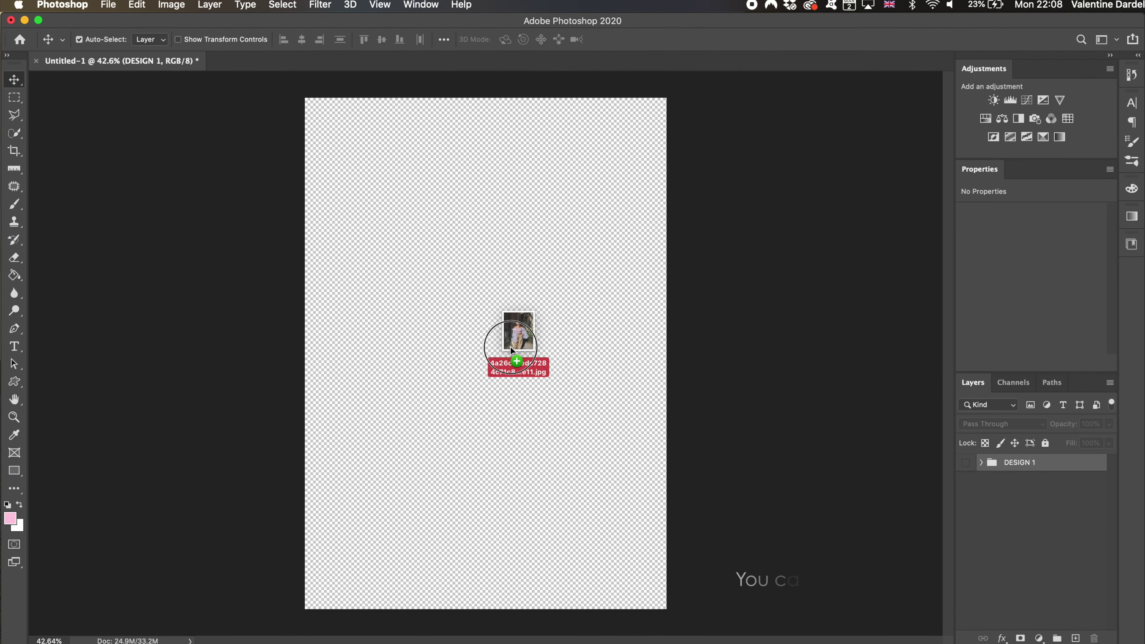
Step: Place the photo on the blank canvas and stretch it to fill the page
drag(510, 346, 512, 351)
drag(485, 127, 486, 97)
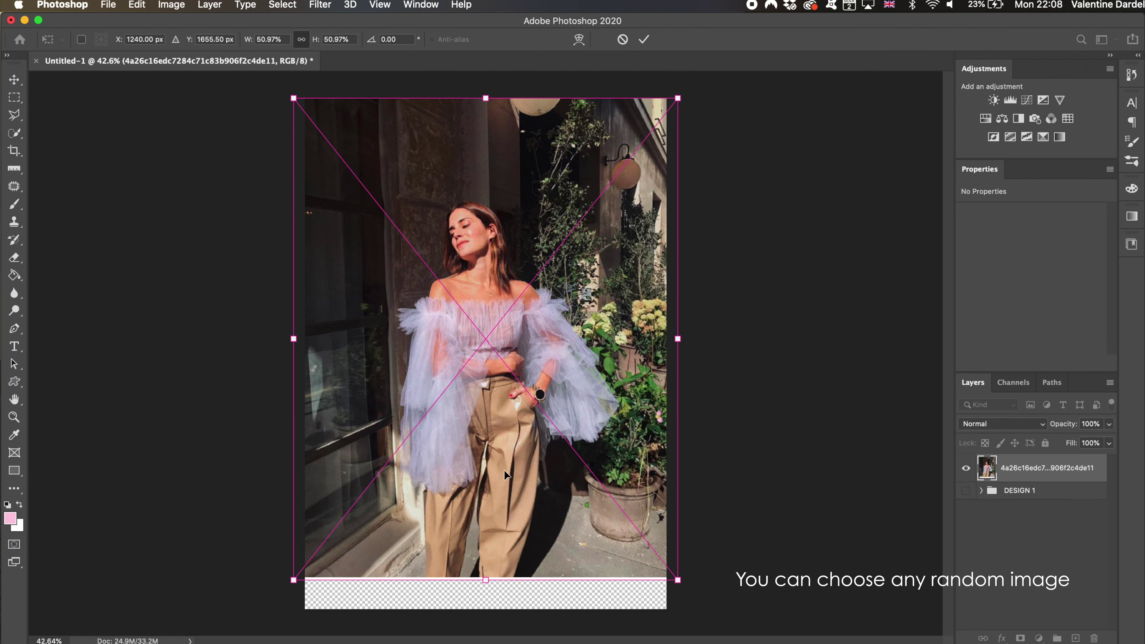
drag(487, 579, 487, 613)
key(Return)
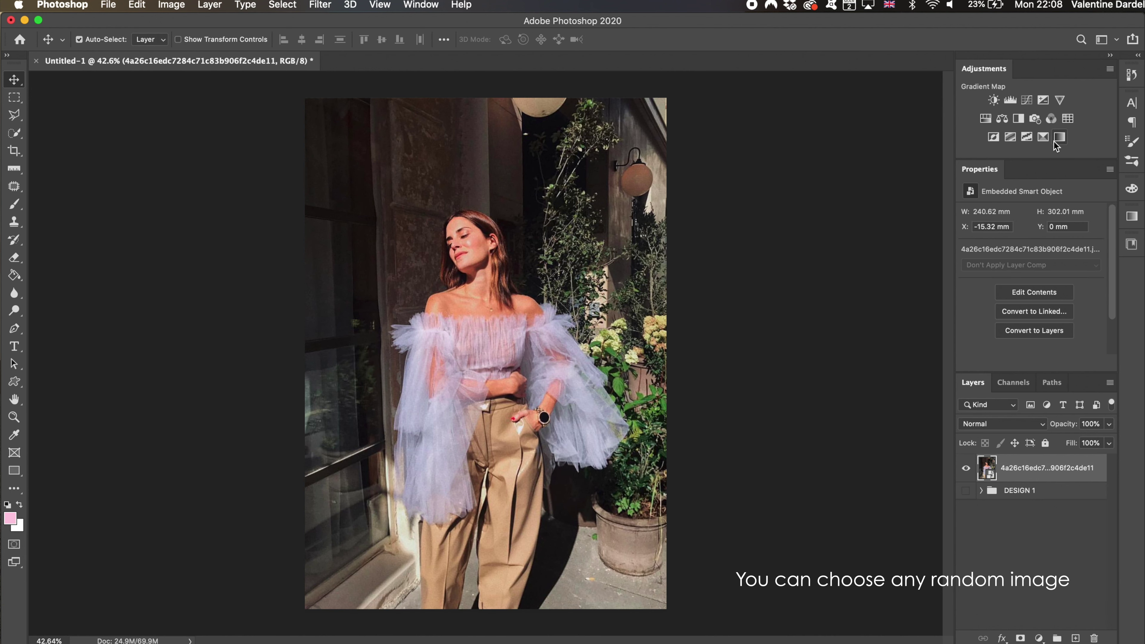
Step: Liquify the photo with forward-warp and twirl strokes into swirling streaks
click(321, 4)
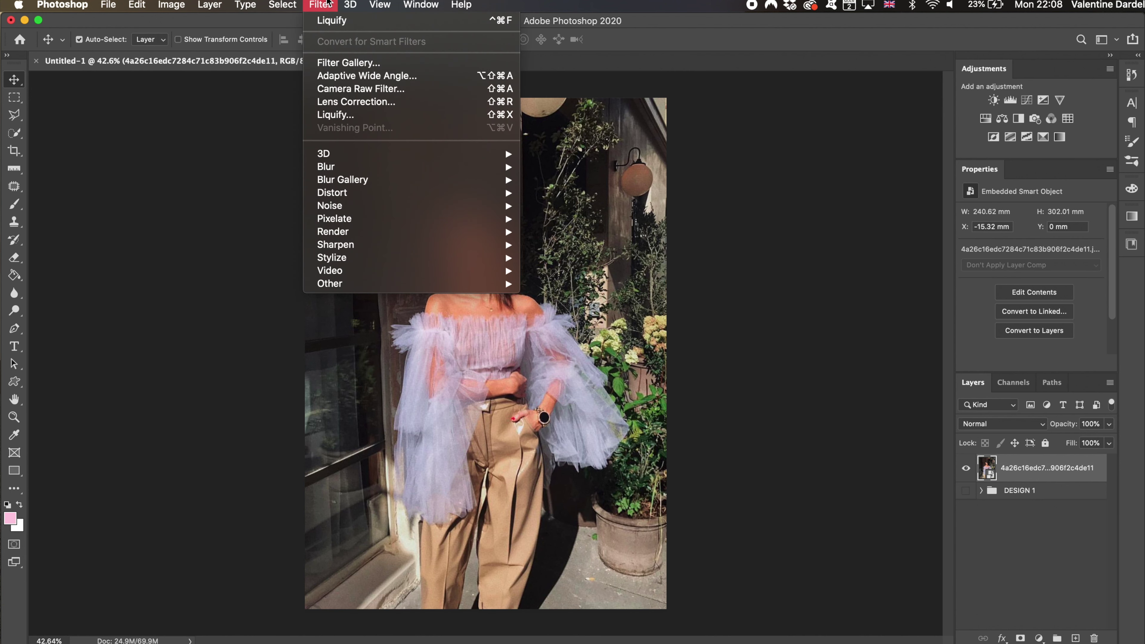
click(334, 115)
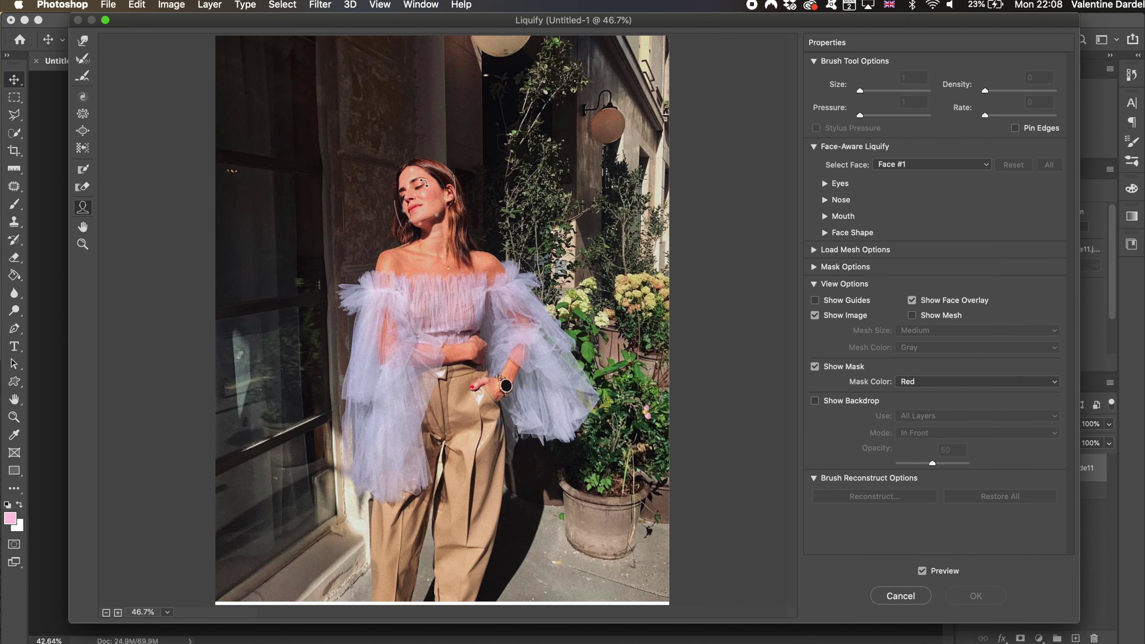
click(82, 40)
mouse_move(451, 203)
mouse_down()
mouse_move(312, 471)
mouse_move(225, 402)
mouse_move(550, 478)
mouse_move(622, 172)
mouse_up()
click(83, 96)
key(w)
mouse_move(564, 294)
mouse_down()
mouse_move(690, 102)
mouse_move(609, 201)
mouse_move(280, 36)
mouse_move(112, 405)
mouse_move(136, 564)
mouse_move(396, 7)
mouse_move(741, 268)
mouse_move(776, 389)
mouse_move(677, 383)
mouse_move(759, 401)
mouse_move(270, 91)
mouse_move(288, 492)
mouse_move(257, 582)
mouse_up()
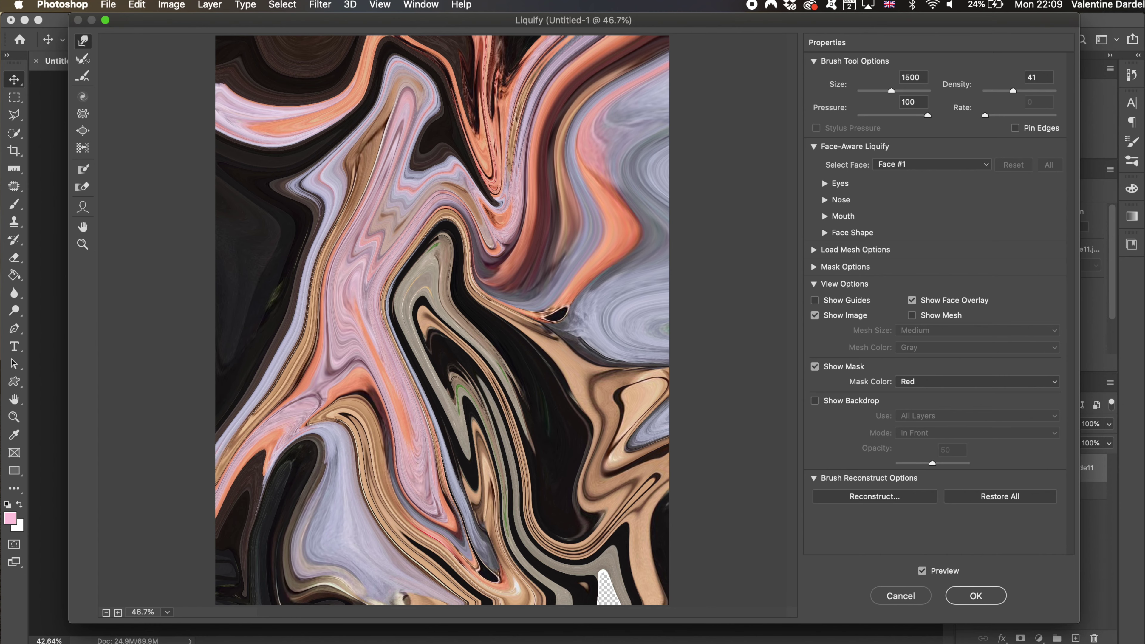
key(Return)
Step: Add a Hue/Saturation adjustment making the swirl vivid orange, pink and violet
click(985, 118)
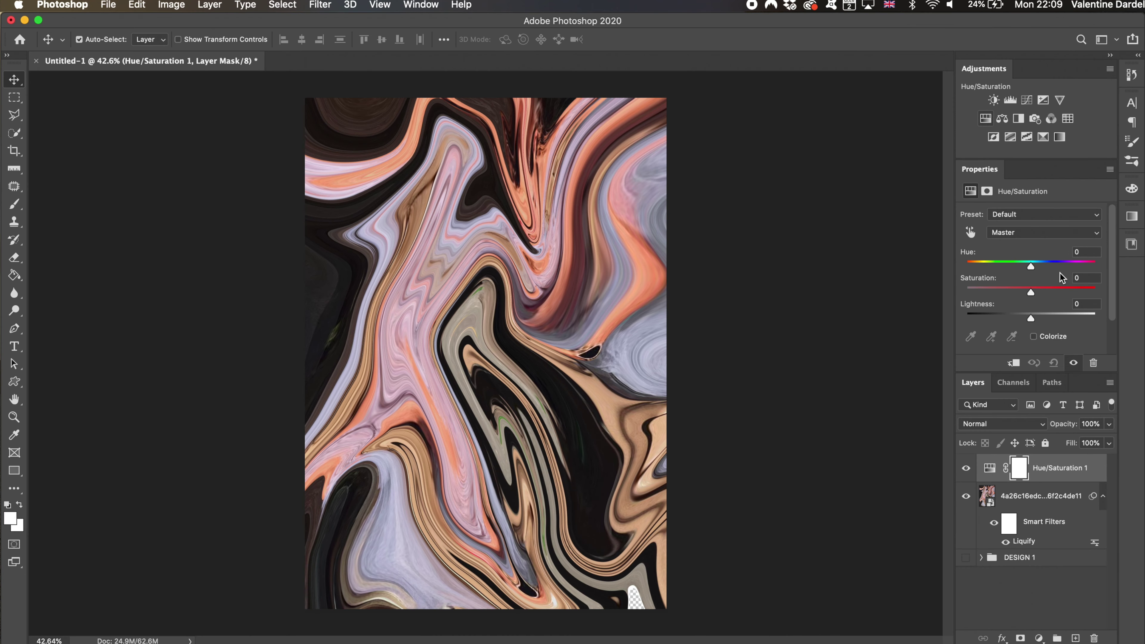
mouse_move(985, 271)
mouse_down()
mouse_move(1033, 270)
mouse_move(1085, 291)
mouse_up()
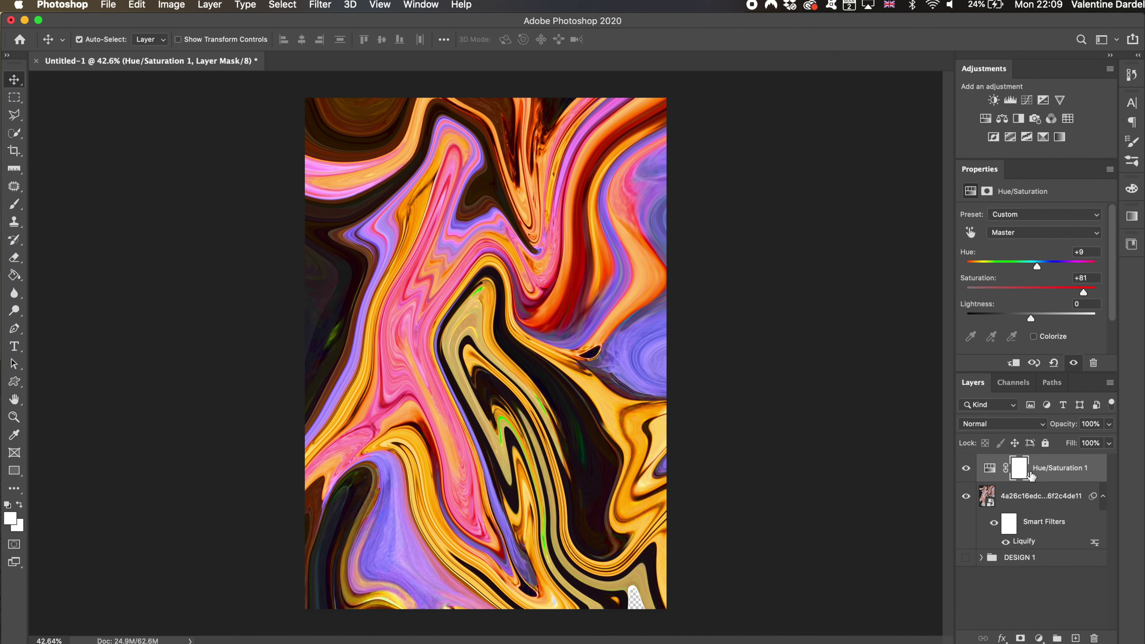
click(1053, 500)
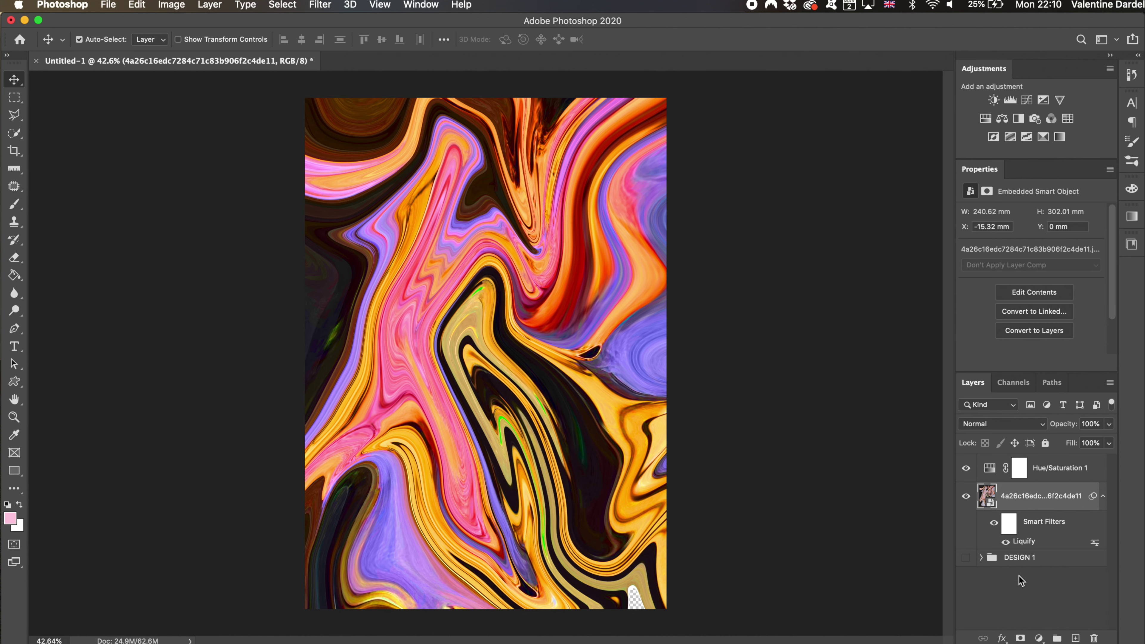
shift+click(1039, 468)
Step: Group the photo and adjustment as hidden group DESIGN 2 and add an empty layer
key(super+g)
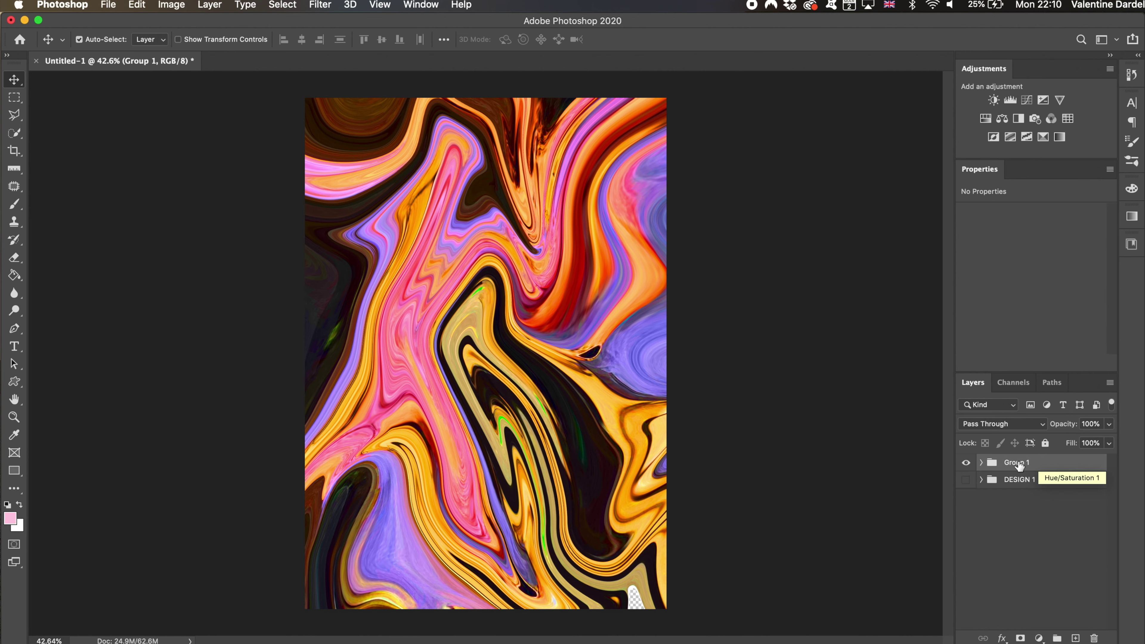
double_click(1019, 462)
text(DESIGN 2)
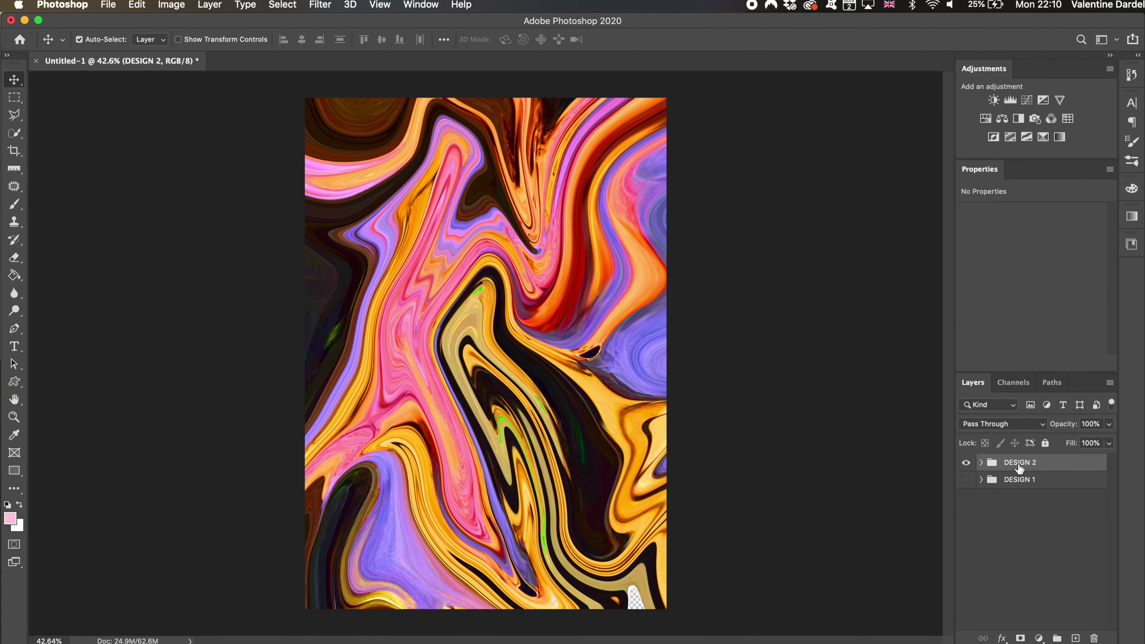
click(966, 464)
click(1075, 637)
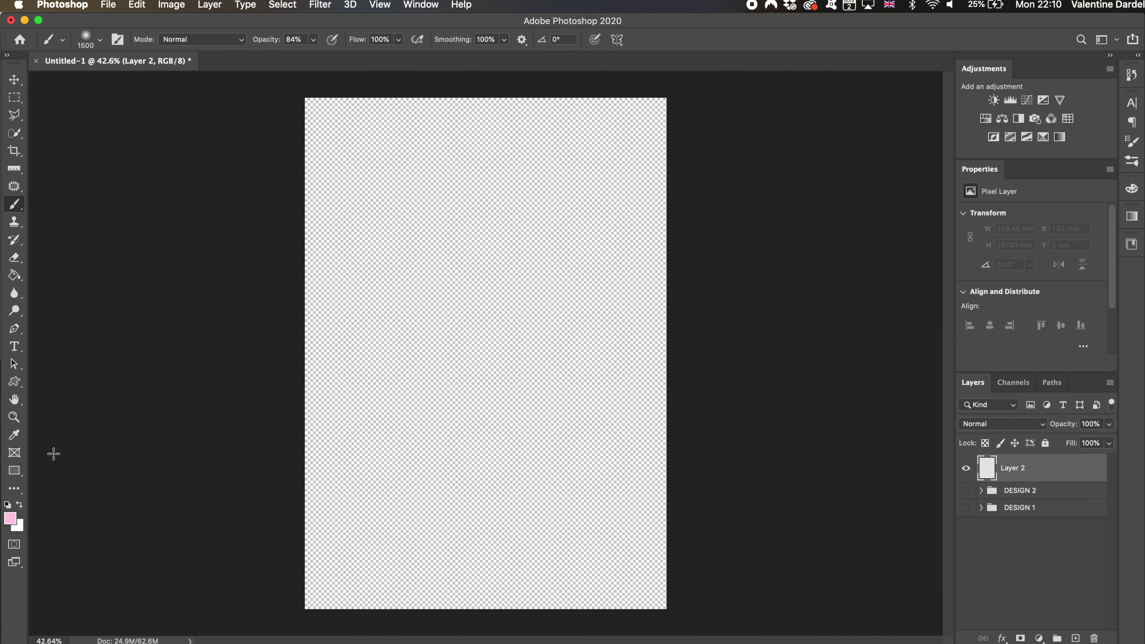
Step: Paint soft pink strokes, then deep blue strokes across the canvas
mouse_move(343, 518)
mouse_down()
mouse_move(491, 282)
mouse_move(406, 564)
mouse_up()
click(9, 517)
click(865, 233)
click(826, 213)
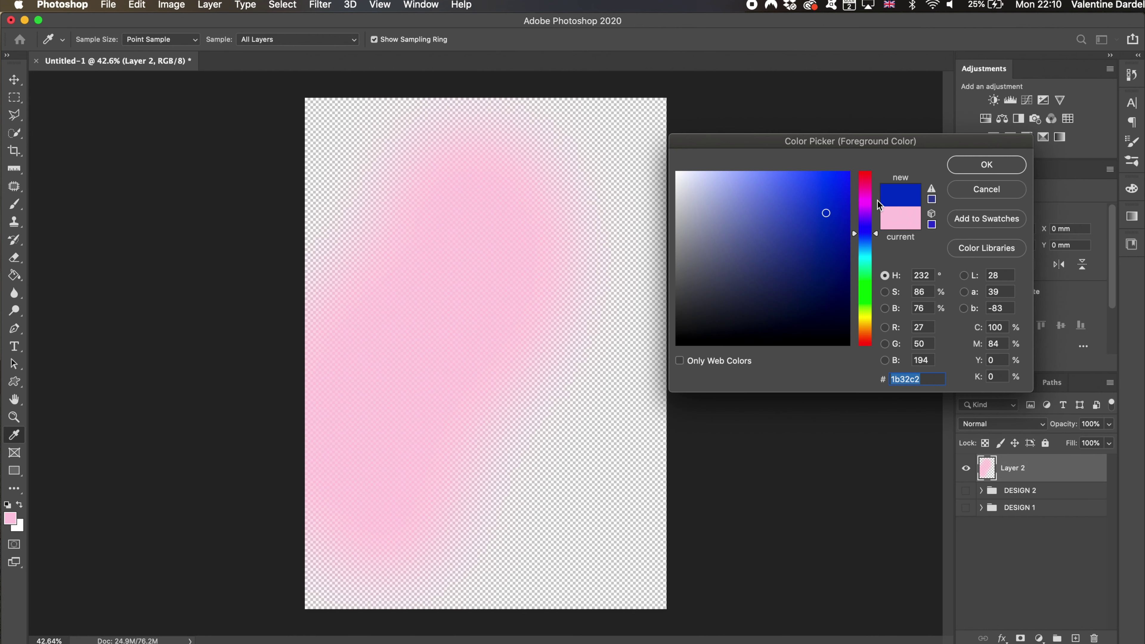
click(987, 165)
drag(564, 157, 534, 430)
mouse_move(405, 564)
mouse_down()
mouse_move(493, 149)
mouse_move(236, 427)
mouse_up()
Step: Paint a light lilac stroke down the canvas's right side
click(9, 517)
click(865, 273)
click(987, 164)
click(10, 517)
click(865, 210)
click(740, 185)
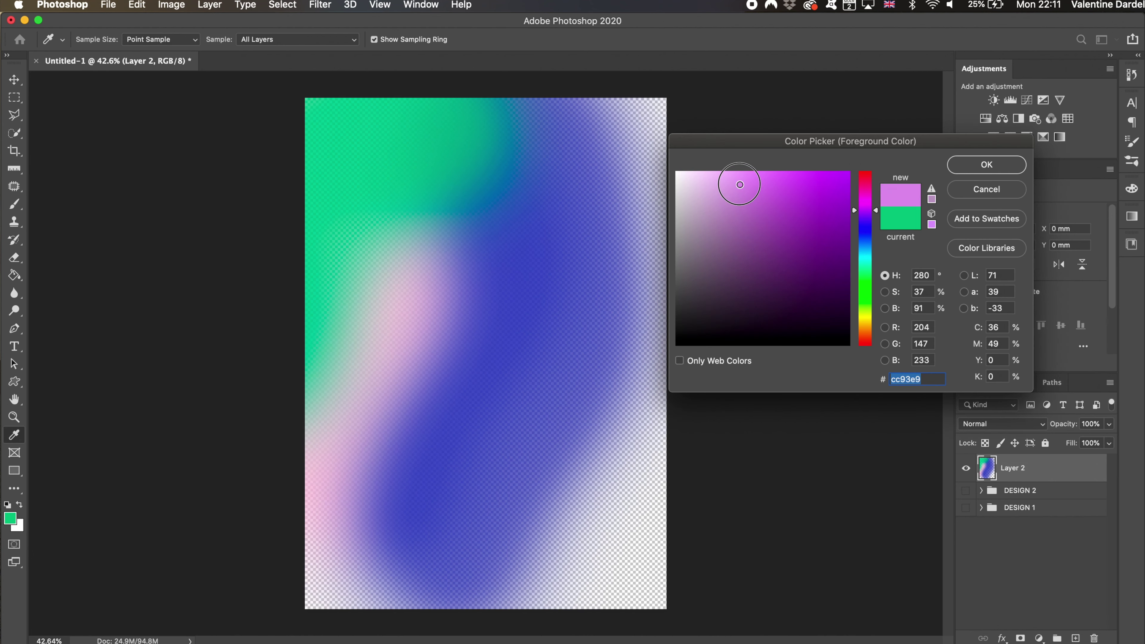
click(986, 164)
drag(586, 586, 631, 158)
Step: Try a pink stroke near the top, then undo it
click(10, 517)
click(864, 193)
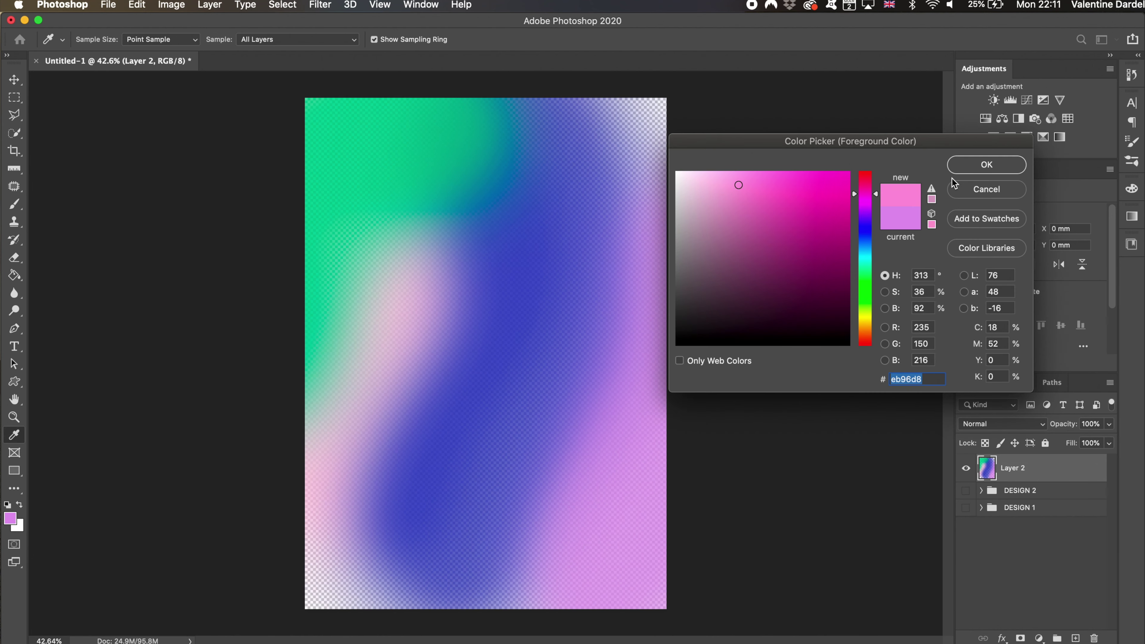
click(974, 165)
drag(496, 135, 404, 273)
key(super+z)
Step: Paint bright red blobs at the lower right, lower left and along the top
click(10, 518)
click(865, 342)
click(830, 217)
click(986, 164)
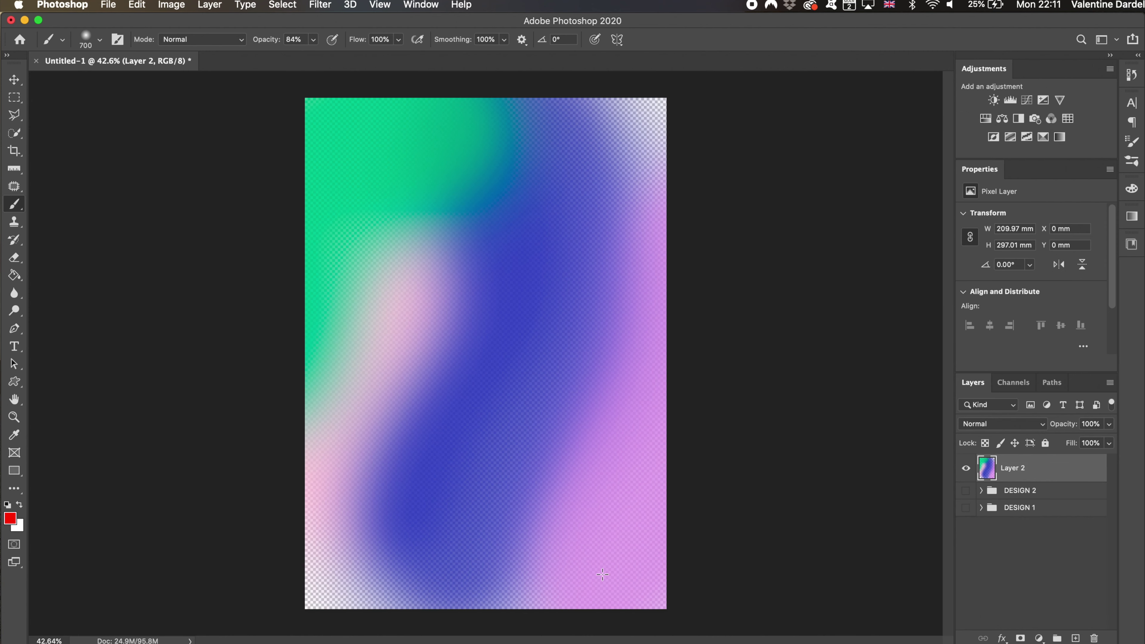
drag(487, 573, 582, 406)
drag(442, 582, 357, 420)
drag(500, 136, 649, 135)
Step: Paint bright pink down the canvas's left side
click(10, 517)
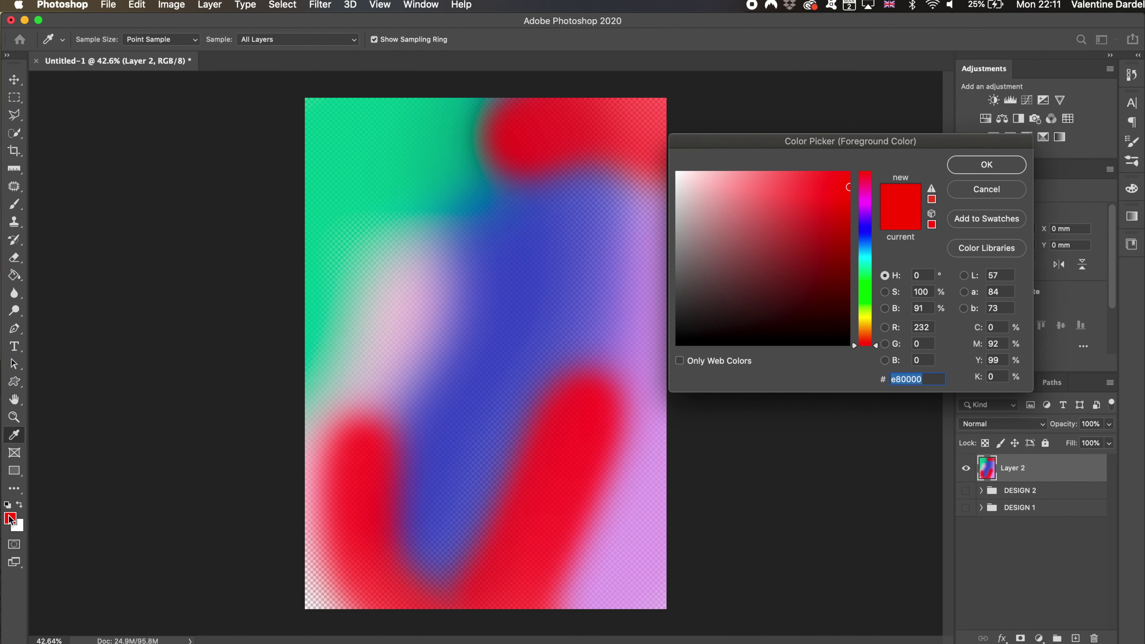
click(746, 178)
click(865, 192)
click(987, 165)
drag(397, 306, 315, 582)
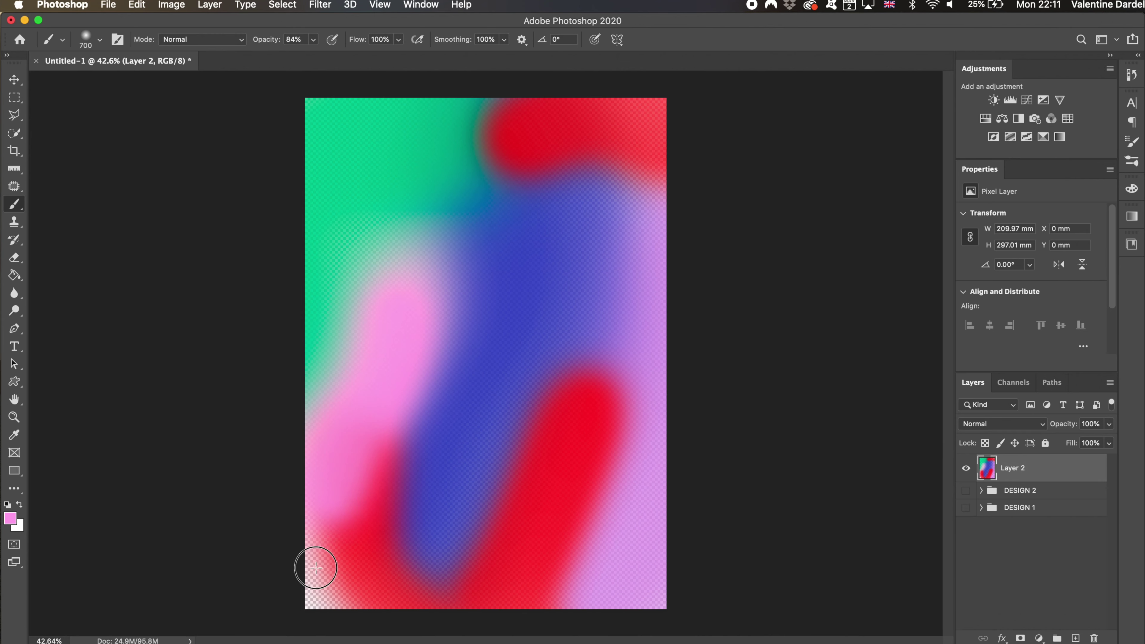
Step: Paint vivid blue down the centre of the canvas
click(10, 518)
click(865, 225)
click(838, 184)
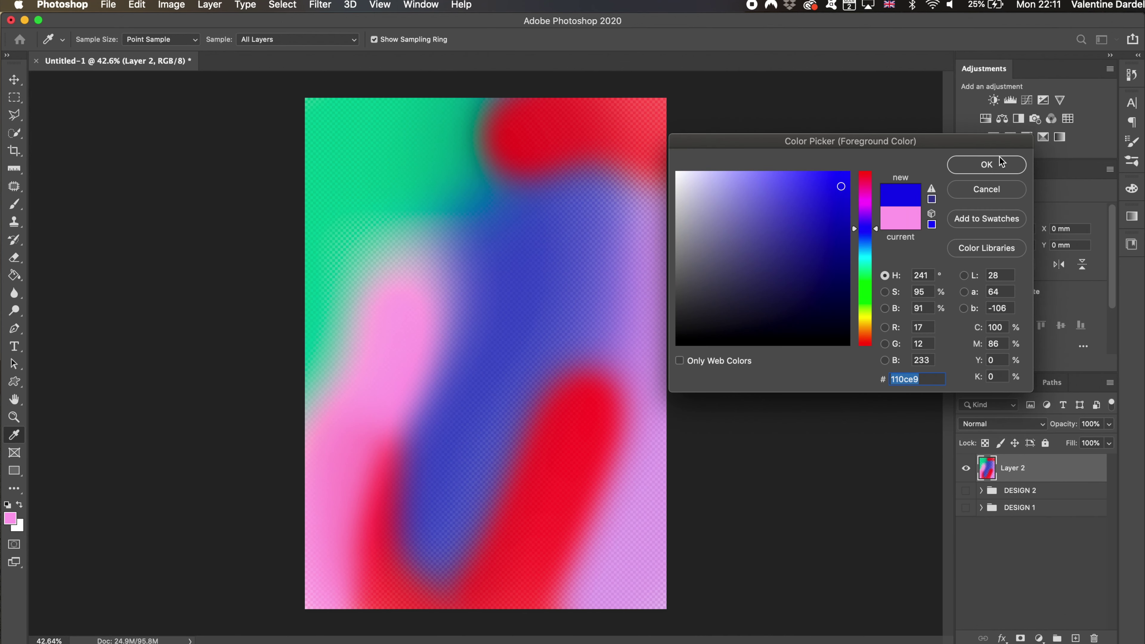
click(987, 164)
drag(550, 234, 409, 582)
click(317, 4)
Step: Liquify the painted blobs into marbled swirls with one large warp stroke
click(333, 112)
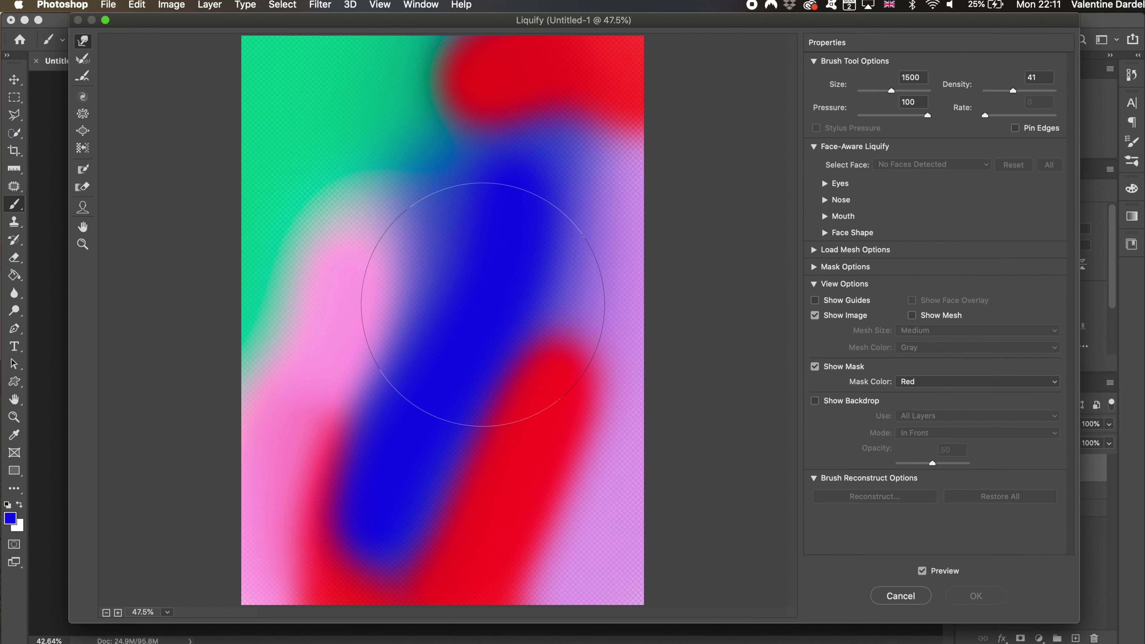
mouse_move(448, 294)
mouse_down()
mouse_move(669, 302)
mouse_move(351, 334)
mouse_move(294, 51)
mouse_move(511, 365)
mouse_move(230, 550)
mouse_move(577, 72)
mouse_move(621, 268)
mouse_move(657, 112)
mouse_move(672, 461)
mouse_move(660, 299)
mouse_move(537, 230)
mouse_move(626, 613)
mouse_up()
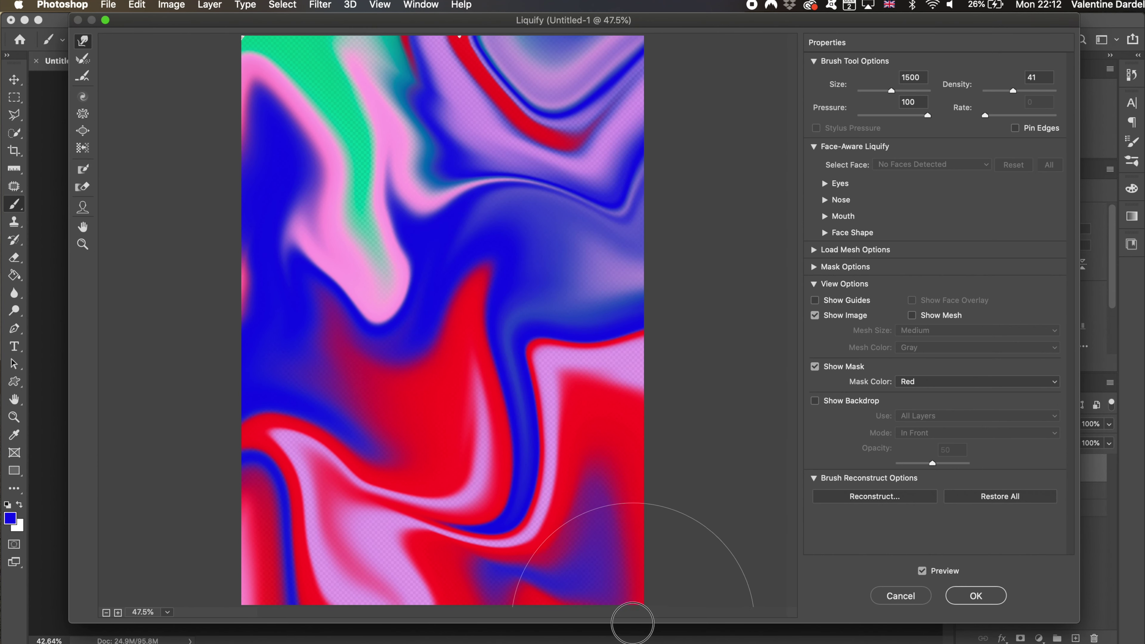
key(Return)
Step: Reapply the last Liquify filter twice for a denser red-and-blue pattern
click(320, 4)
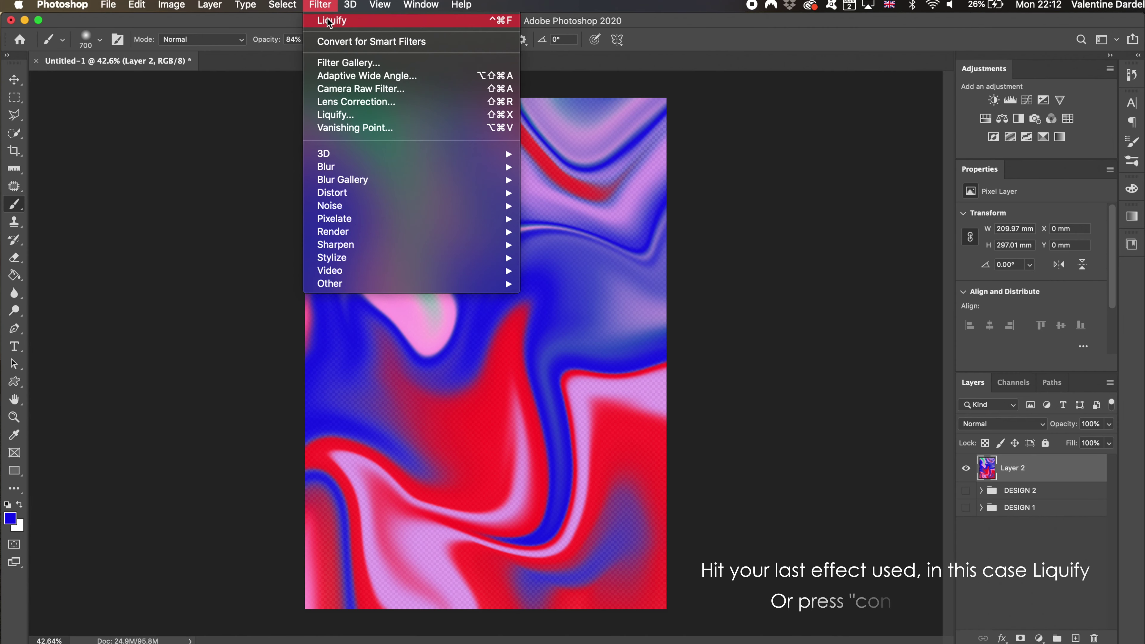
click(332, 21)
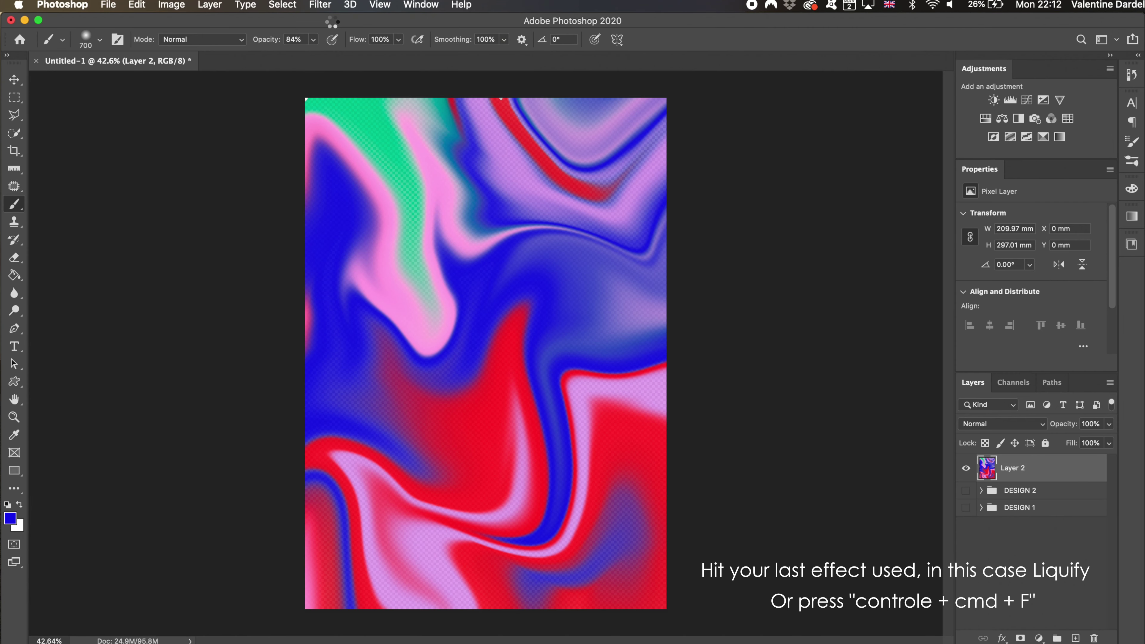
click(331, 5)
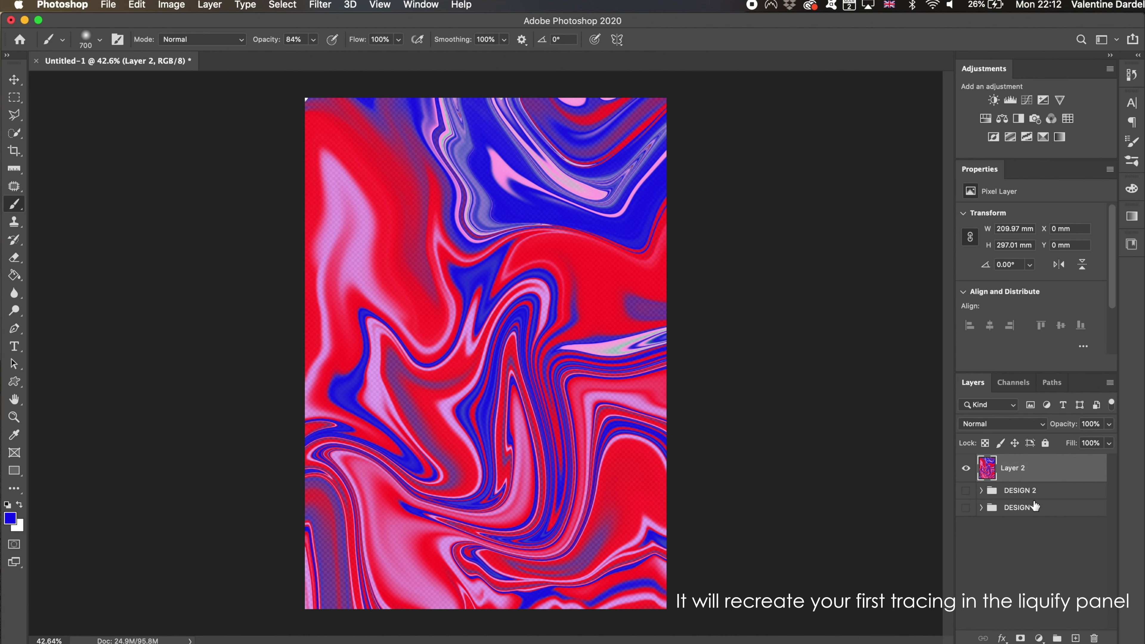
Step: Add a Curves adjustment and steepen it to darken and boost contrast
click(1027, 100)
click(1077, 264)
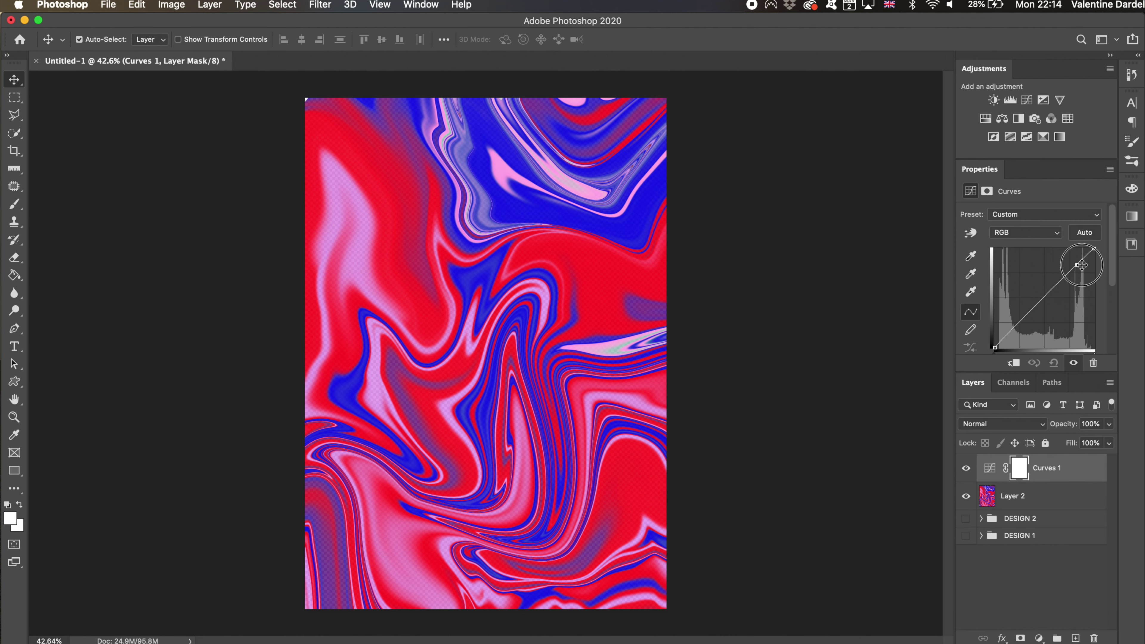
mouse_move(1081, 264)
mouse_down()
mouse_move(1086, 303)
mouse_move(1040, 293)
mouse_move(1054, 305)
mouse_move(1063, 297)
mouse_up()
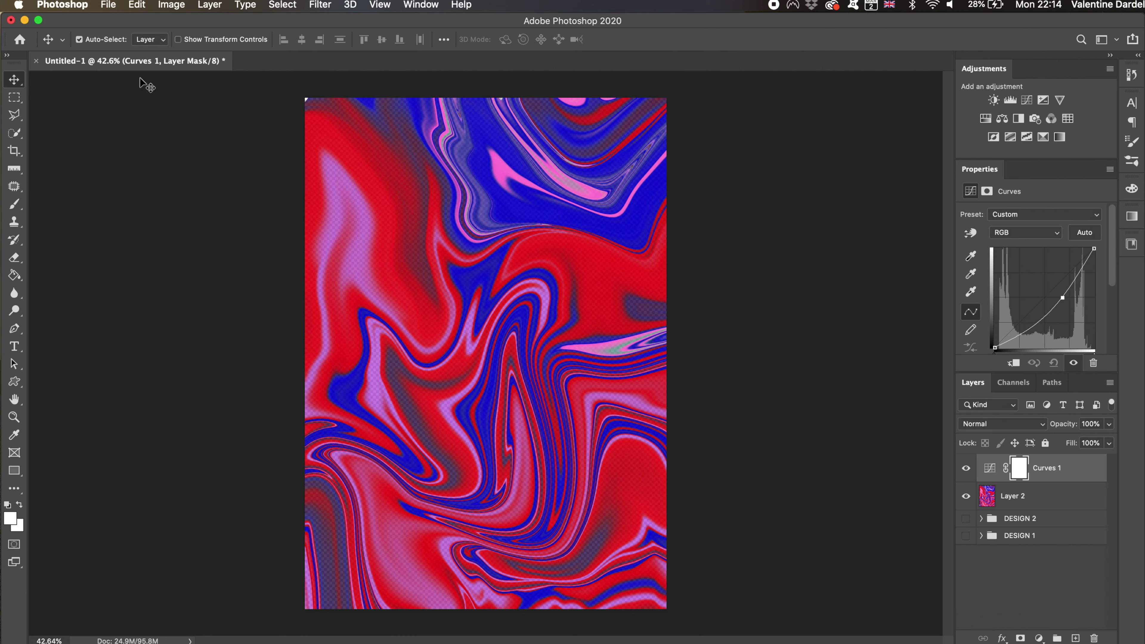
Step: Create Layer 3 below Layer 2 and fill it with white
click(1041, 496)
click(1076, 638)
drag(1055, 497, 1056, 530)
click(7, 504)
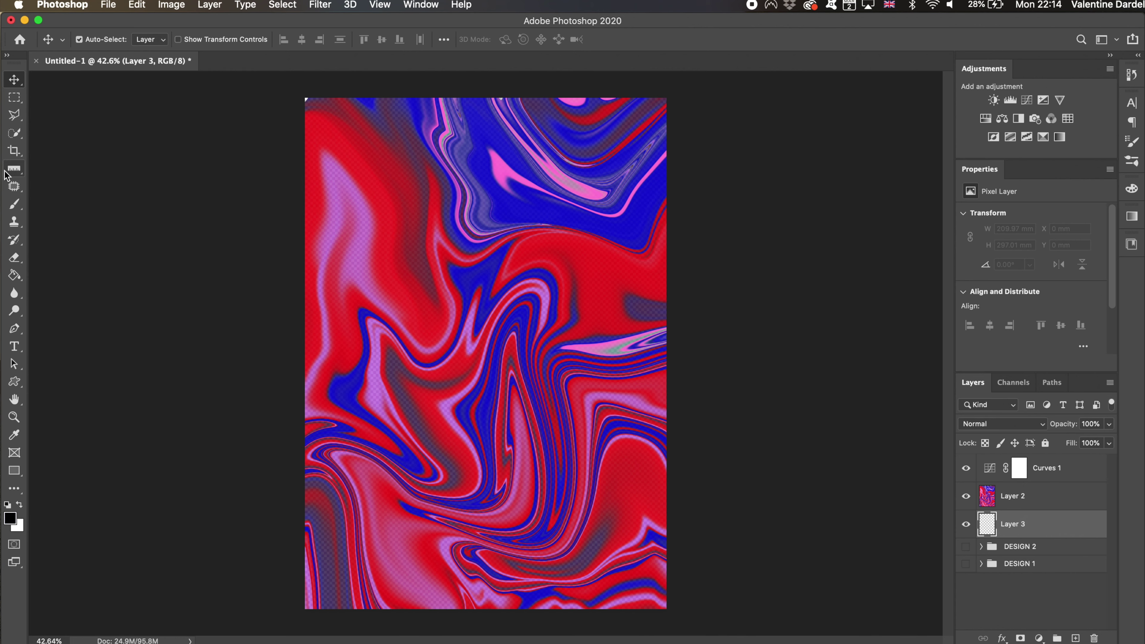
key(g)
click(514, 352)
key(super+z)
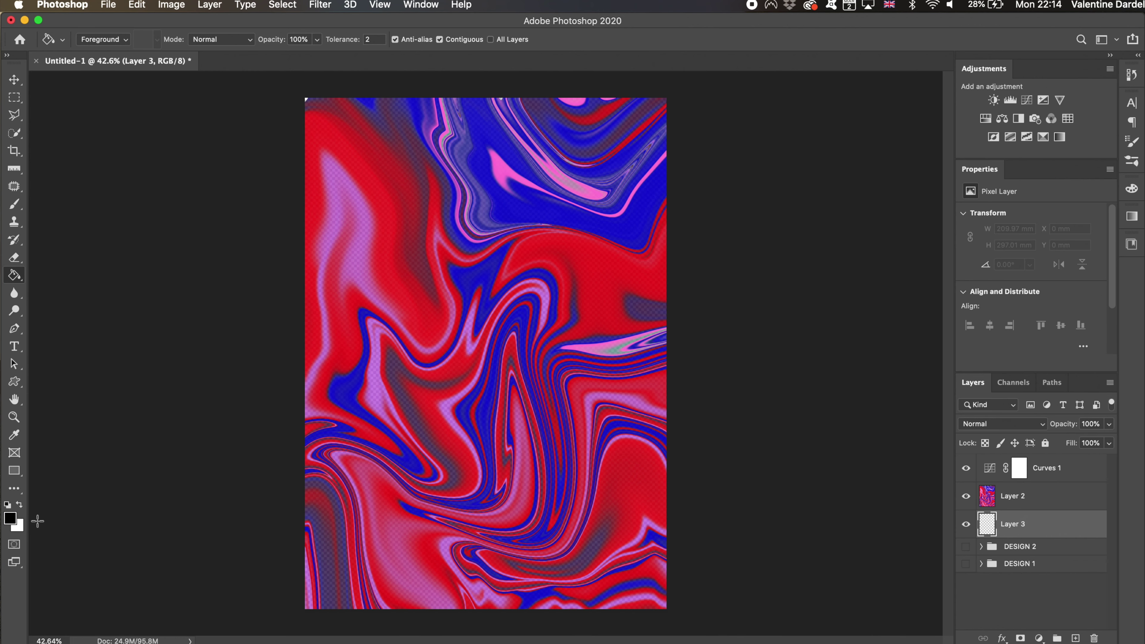
key(x)
click(358, 383)
click(14, 79)
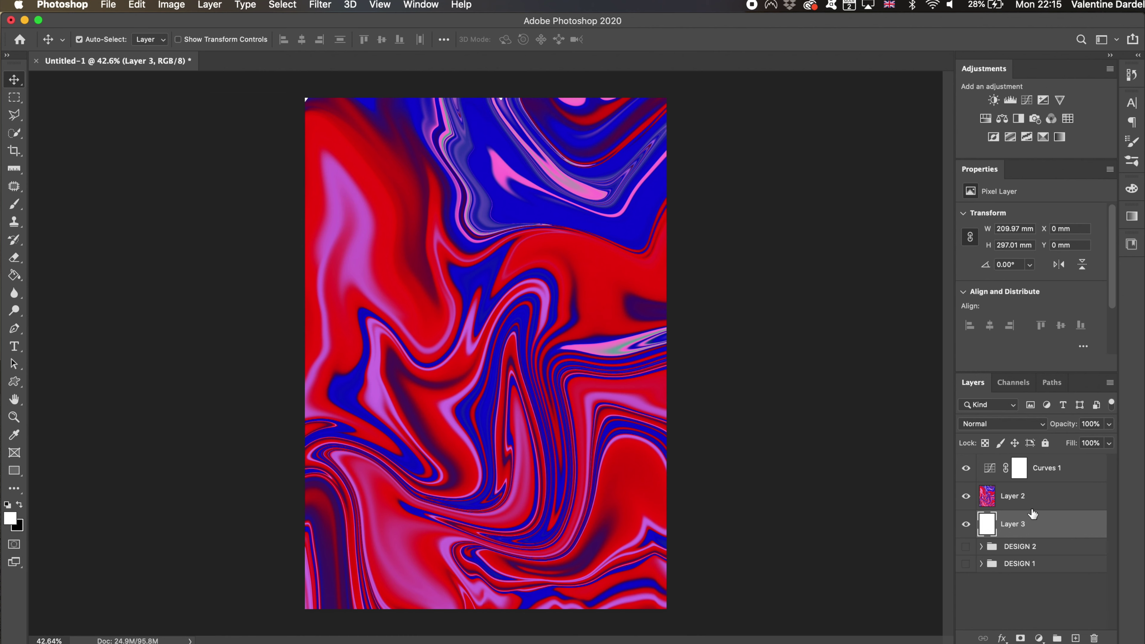
Step: Group Curves 1, Layer 2 and Layer 3 as DESIGN 3
shift+click(1018, 466)
key(super+g)
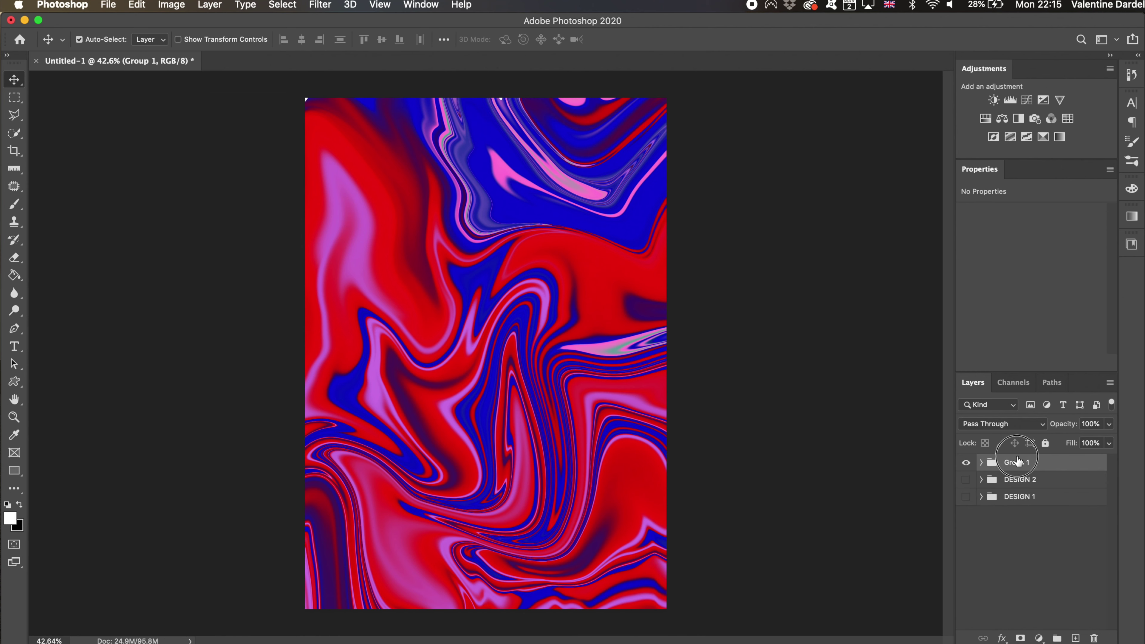
double_click(1019, 462)
text(DESIGN 3)
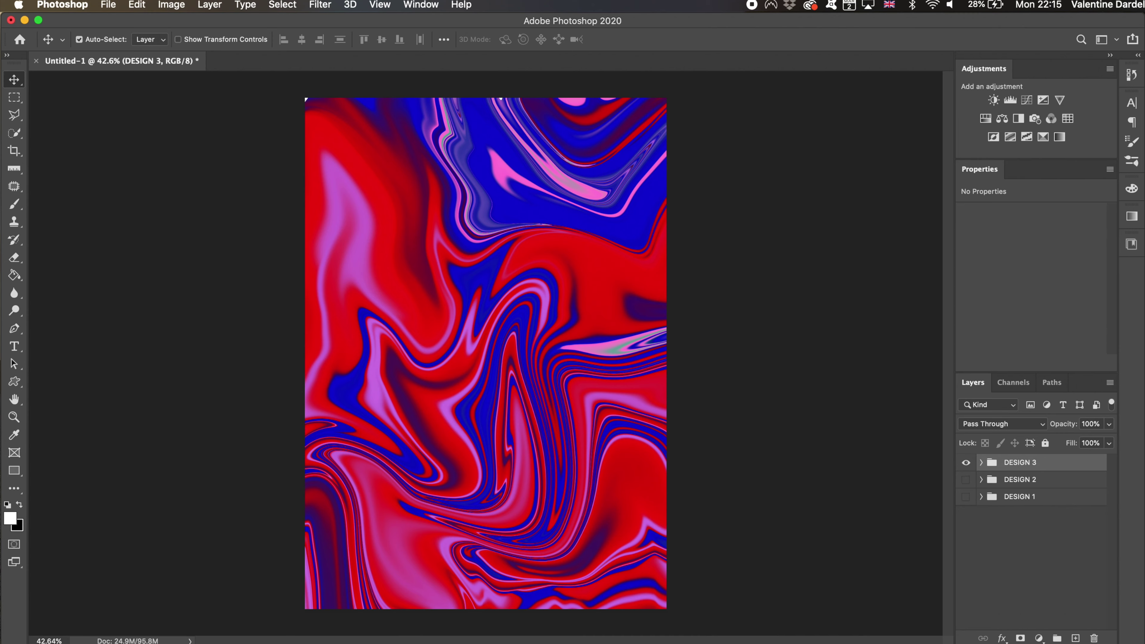
Step: Hide the DESIGN 3 group and make the EXPERIMENT text black
click(965, 462)
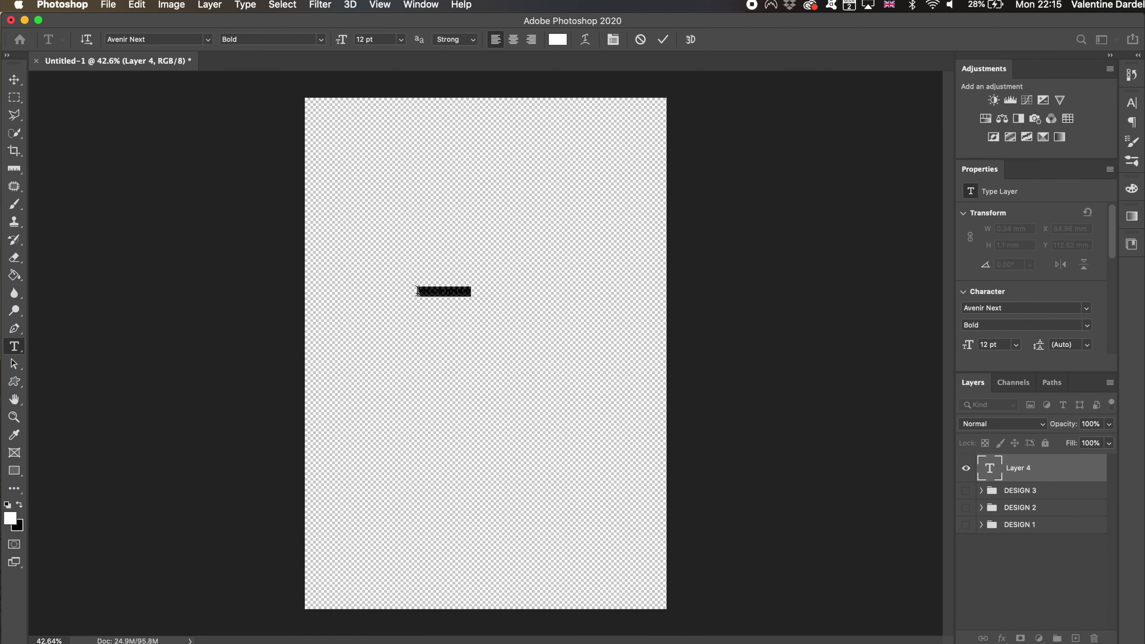
text(SAR)
click(20, 507)
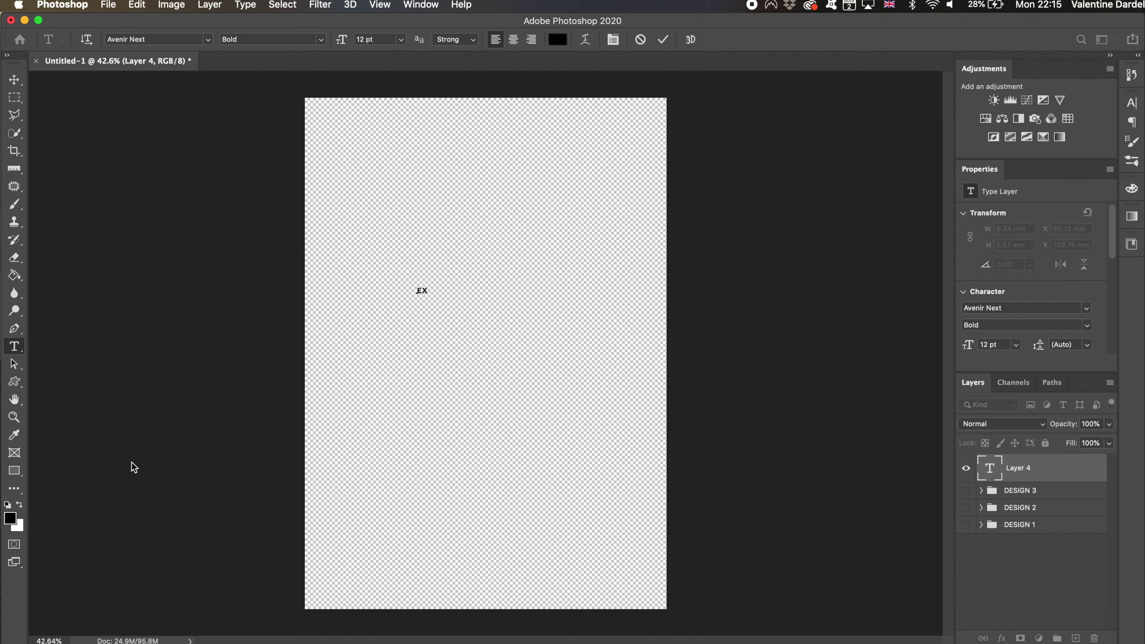
double_click(444, 290)
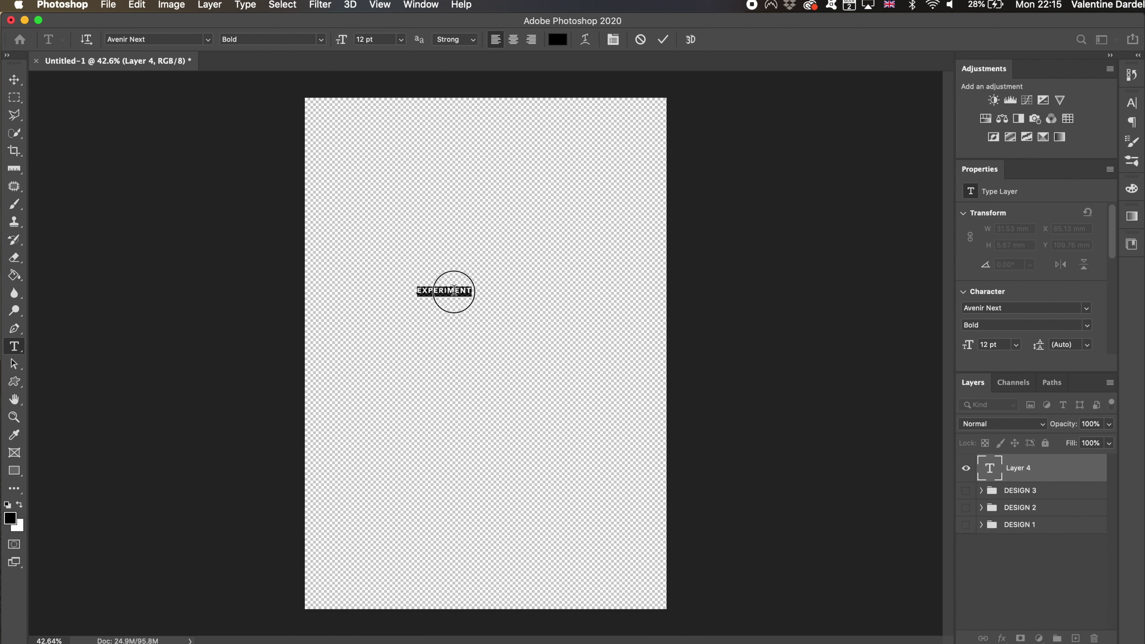
Step: Size EXPERIMENT to 72 pt, centre it just below the page middle and rasterize it
click(401, 39)
click(378, 212)
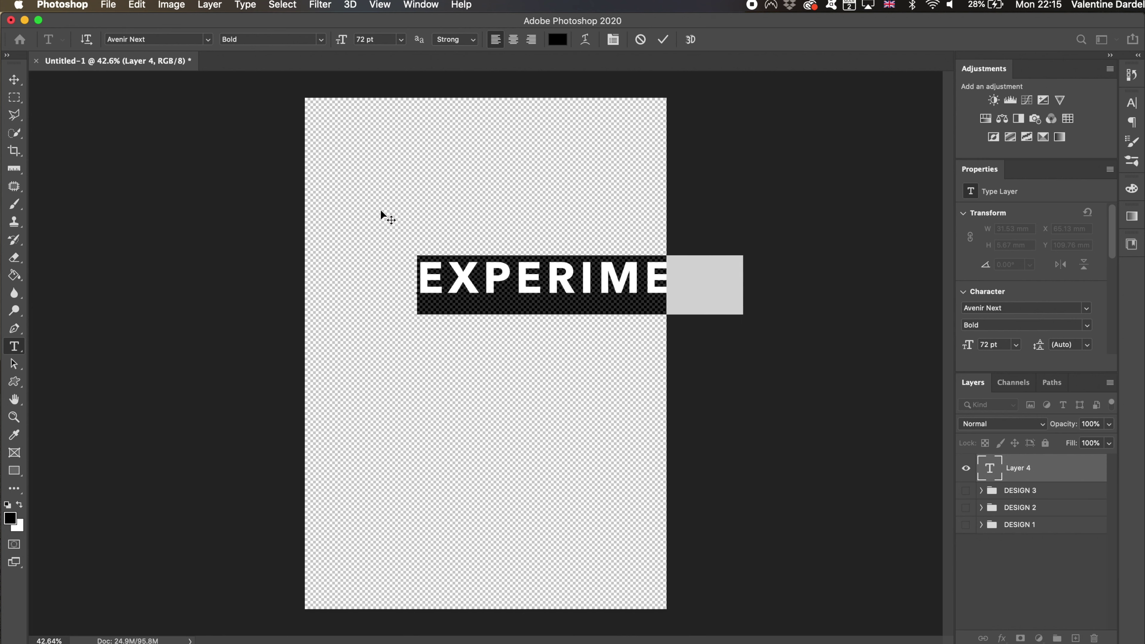
key(v)
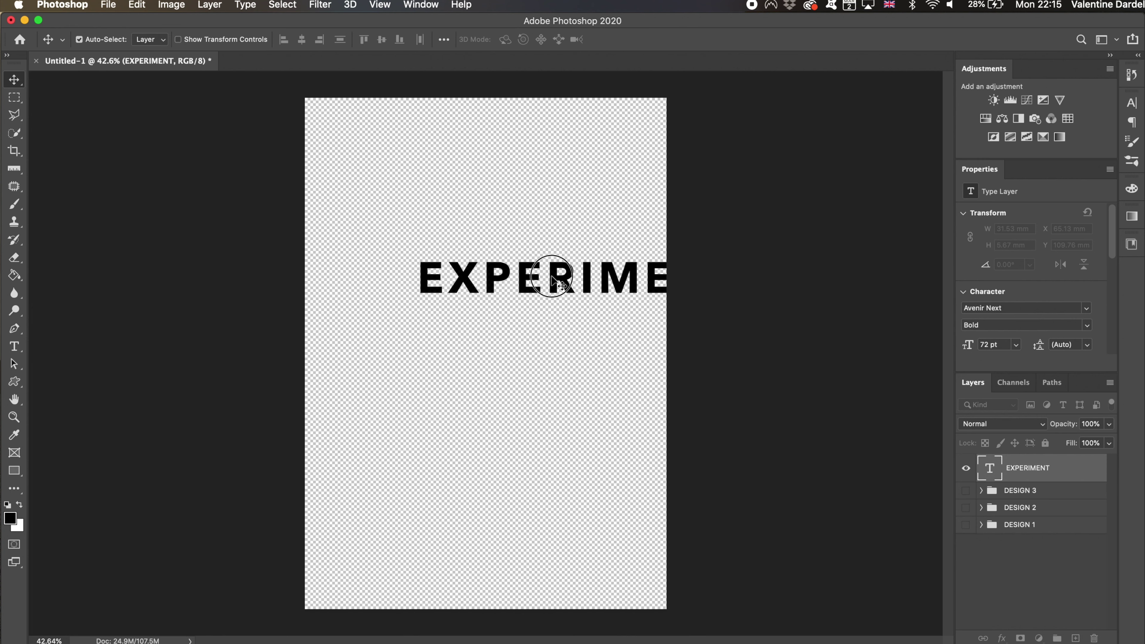
drag(549, 279, 455, 340)
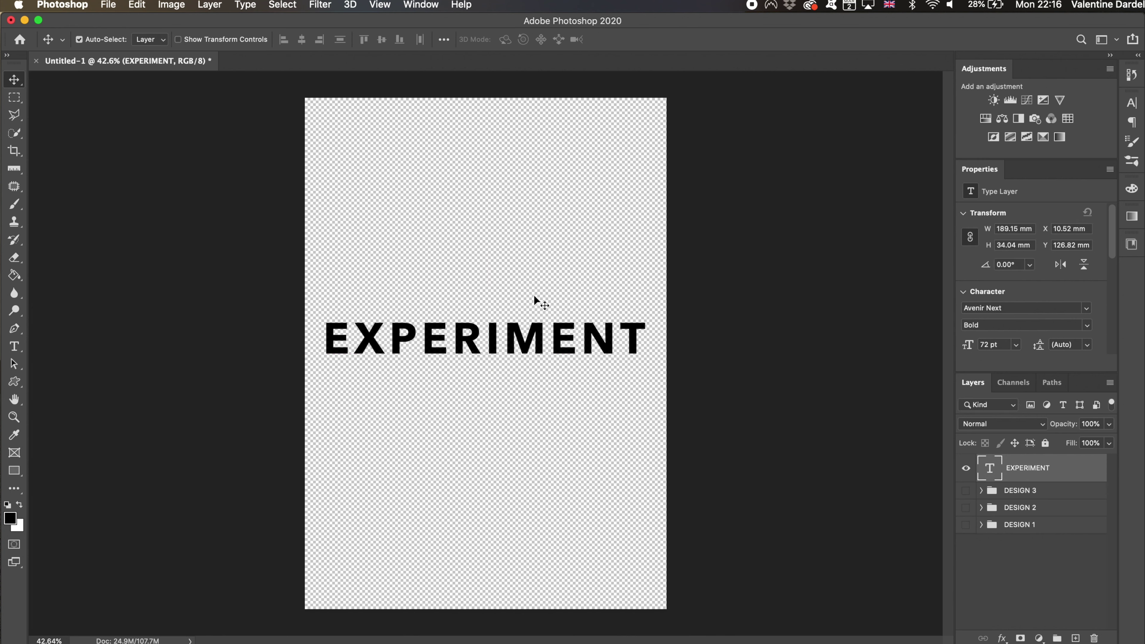
drag(525, 326, 525, 370)
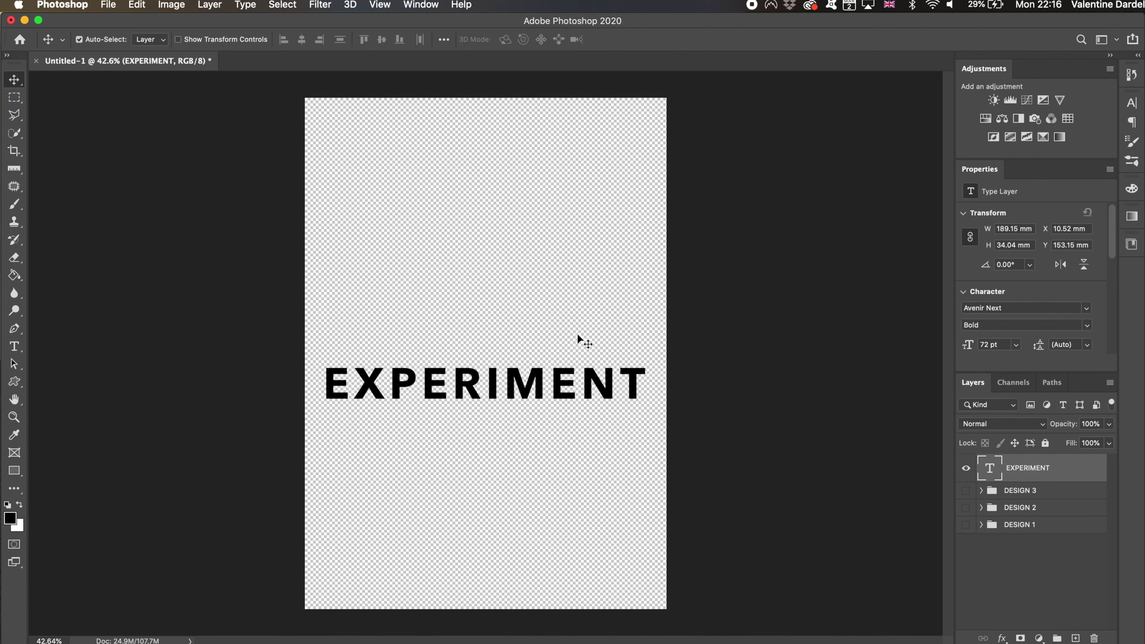
right_click(1021, 473)
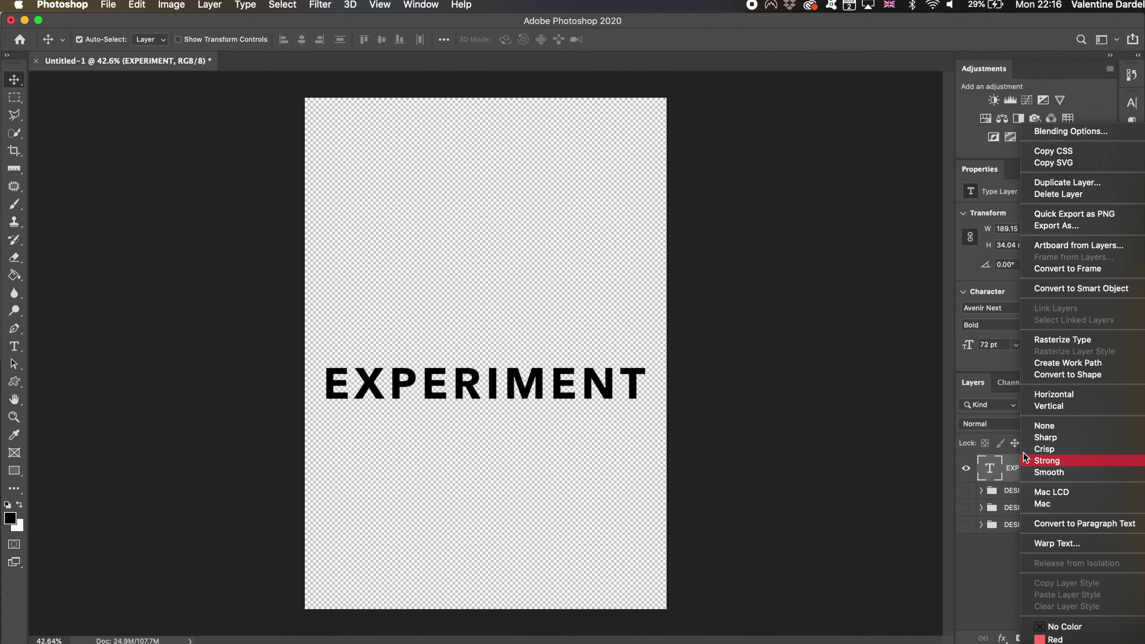
click(1051, 347)
Step: Start a Liquify warp at density 100, resetting trial strokes and pulling the middle letters up
click(320, 5)
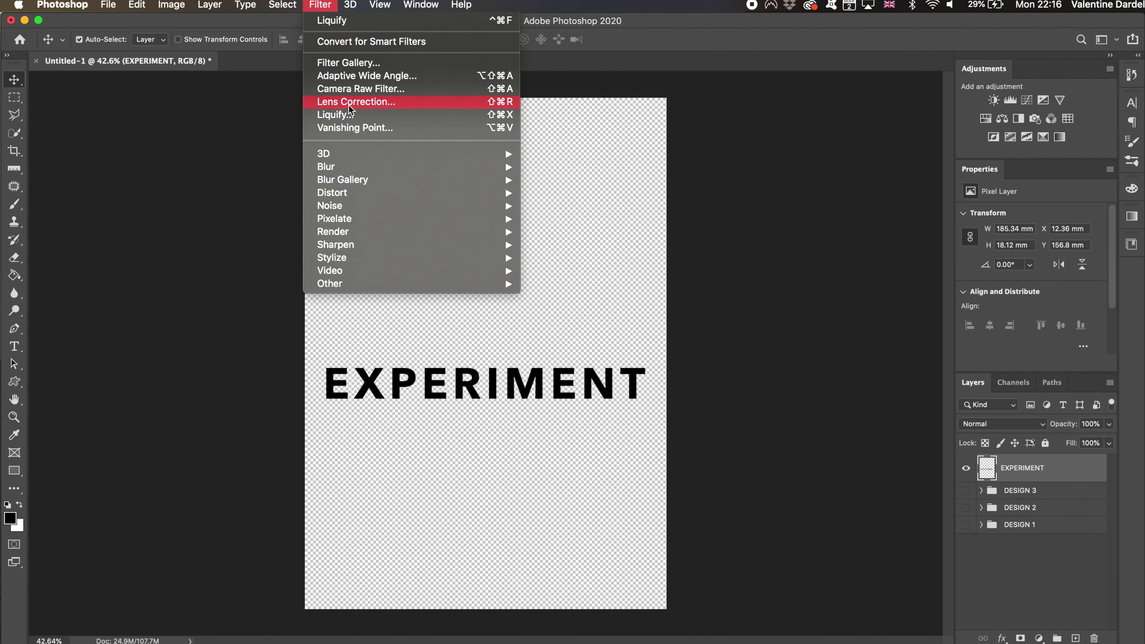
click(359, 115)
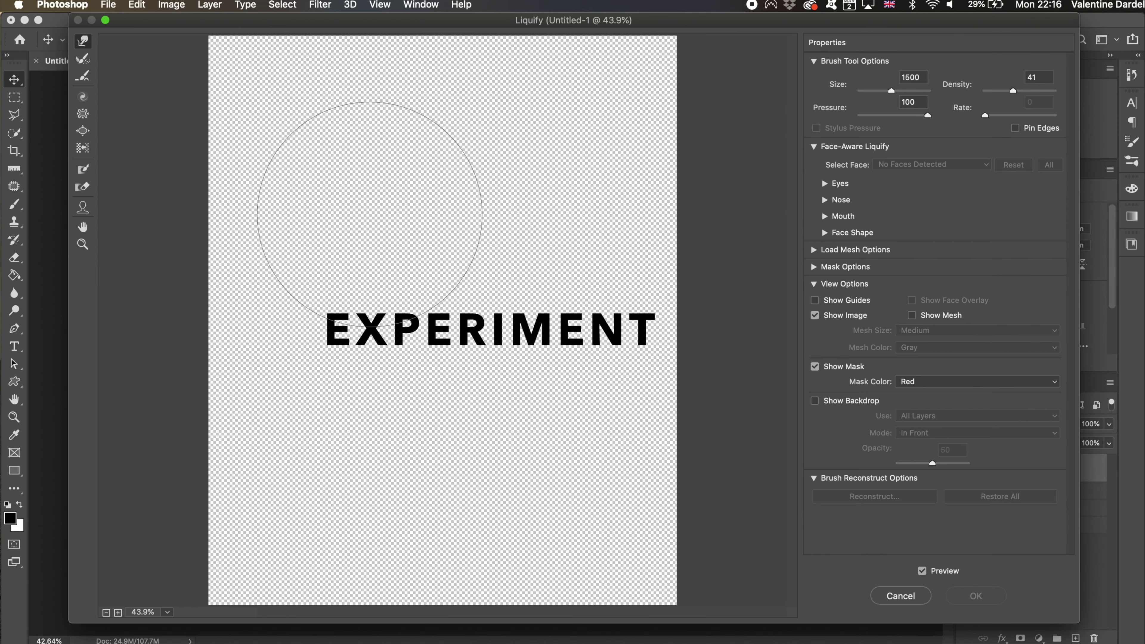
drag(371, 209, 378, 191)
drag(1013, 91, 1054, 91)
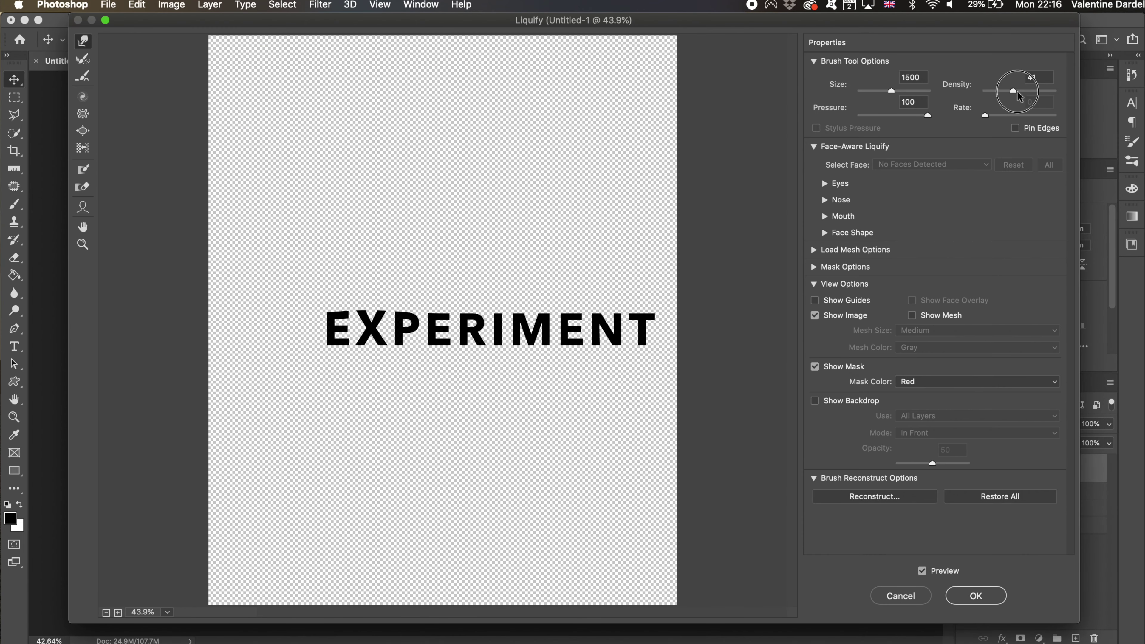
mouse_move(388, 235)
mouse_down()
mouse_move(404, 128)
mouse_move(360, 48)
mouse_move(549, 236)
mouse_move(486, 383)
mouse_move(327, 384)
mouse_up()
mouse_move(643, 305)
mouse_down()
mouse_move(280, 294)
mouse_move(289, 366)
mouse_move(378, 384)
mouse_up()
key(super+alt+z)
key(super+alt+z)
key(super+alt+z)
mouse_move(327, 172)
mouse_down()
mouse_move(544, 179)
mouse_move(440, 184)
mouse_move(557, 122)
mouse_move(404, 168)
mouse_move(495, 252)
mouse_up()
Step: Pull the letter tops upward into wavy swirls with a 1067-size warp brush
click(106, 612)
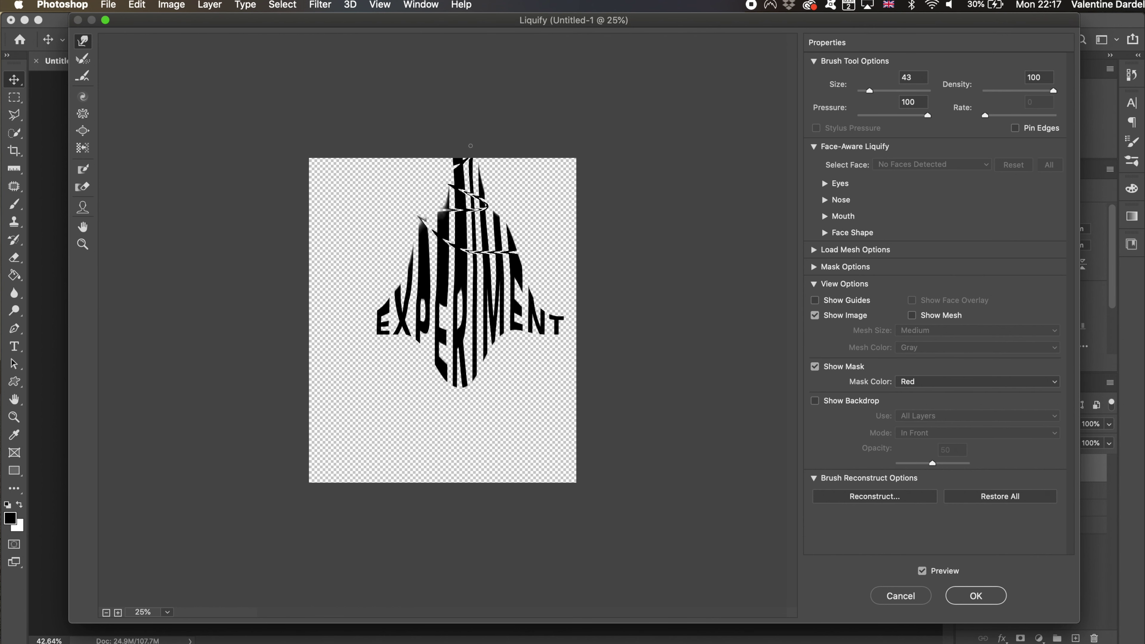
mouse_move(451, 198)
mouse_down()
mouse_move(474, 255)
mouse_move(424, 123)
mouse_up()
click(888, 92)
drag(451, 225, 537, 97)
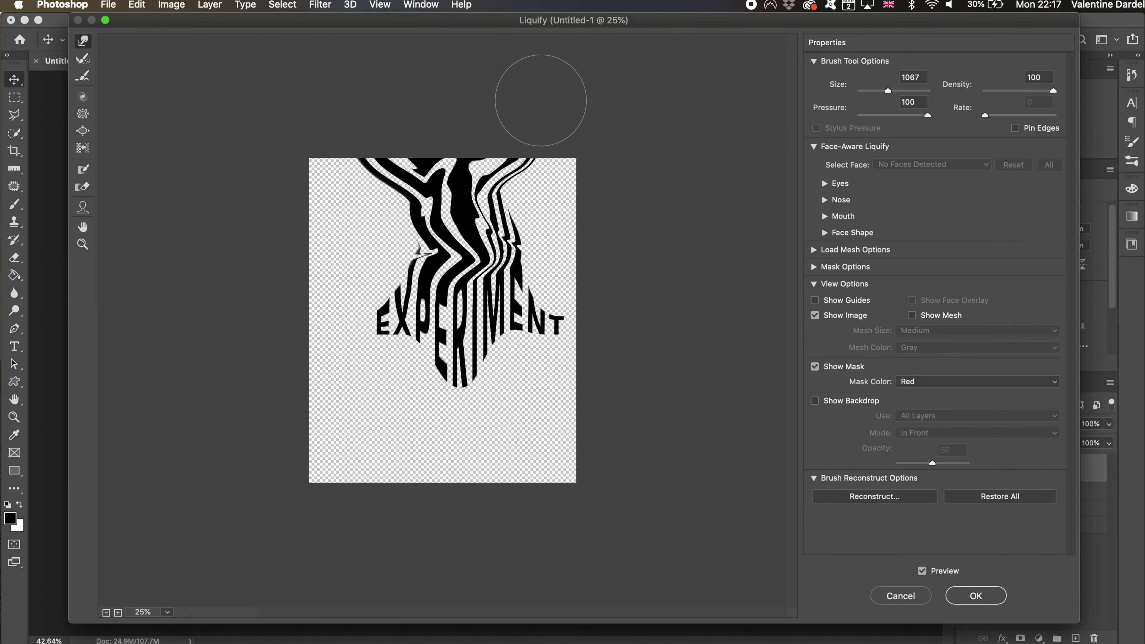
drag(519, 234, 554, 89)
drag(406, 270, 305, 78)
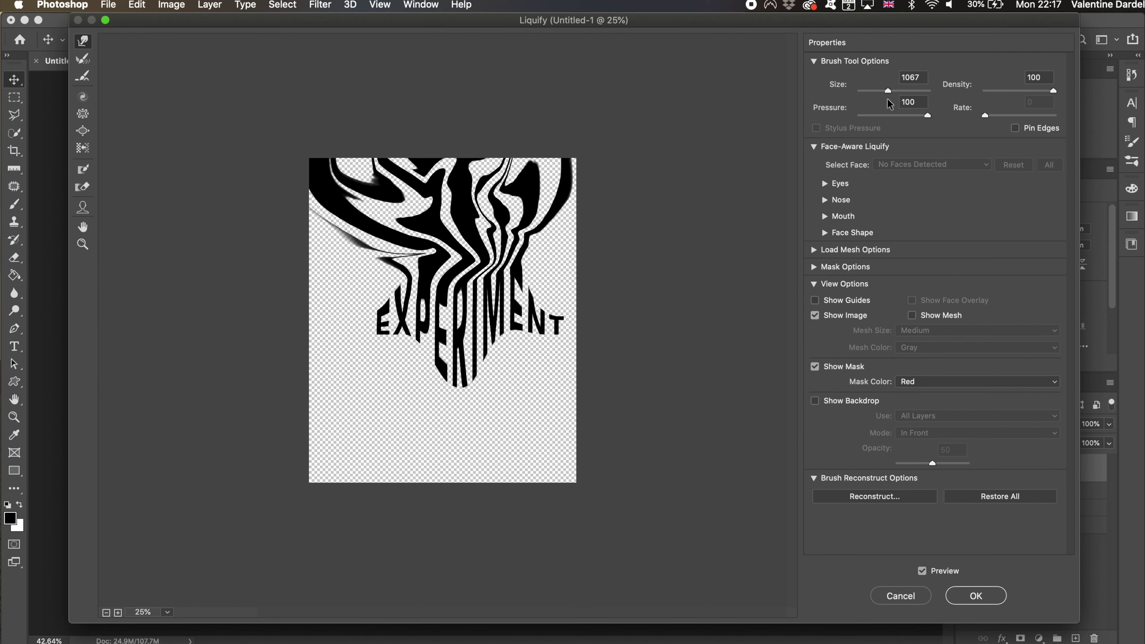
Step: Stretch the strands to the page bottom with 107 and 1606 brush sizes, then apply the warp
drag(467, 394, 448, 533)
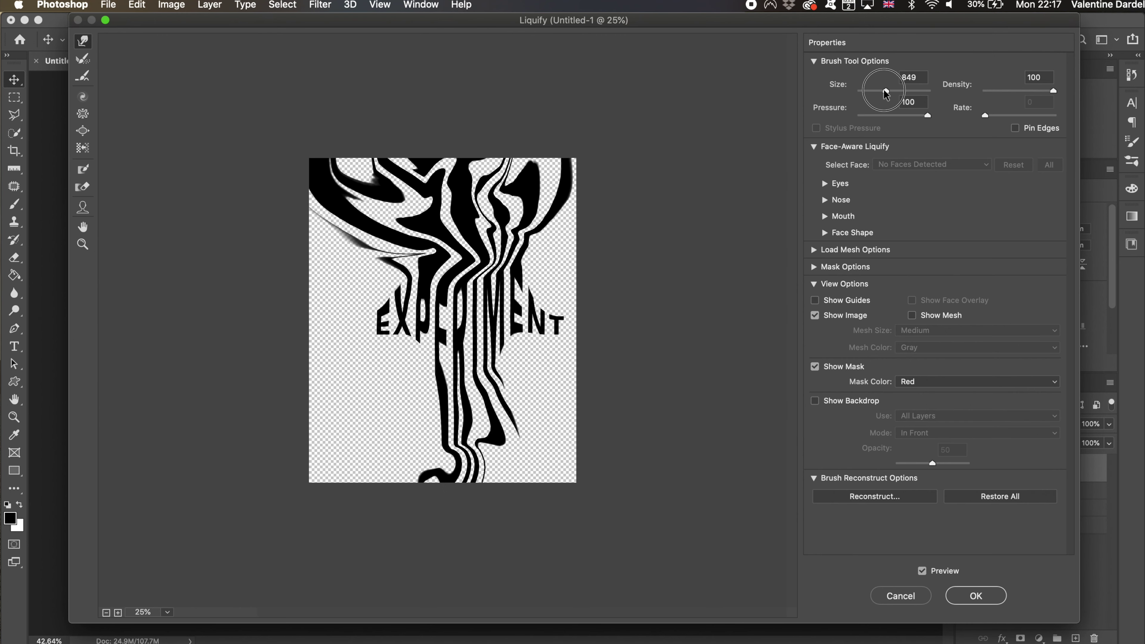
drag(888, 91, 872, 90)
drag(456, 390, 472, 495)
drag(873, 90, 892, 91)
mouse_move(588, 396)
mouse_down()
mouse_move(467, 429)
mouse_move(489, 499)
mouse_move(496, 481)
mouse_up()
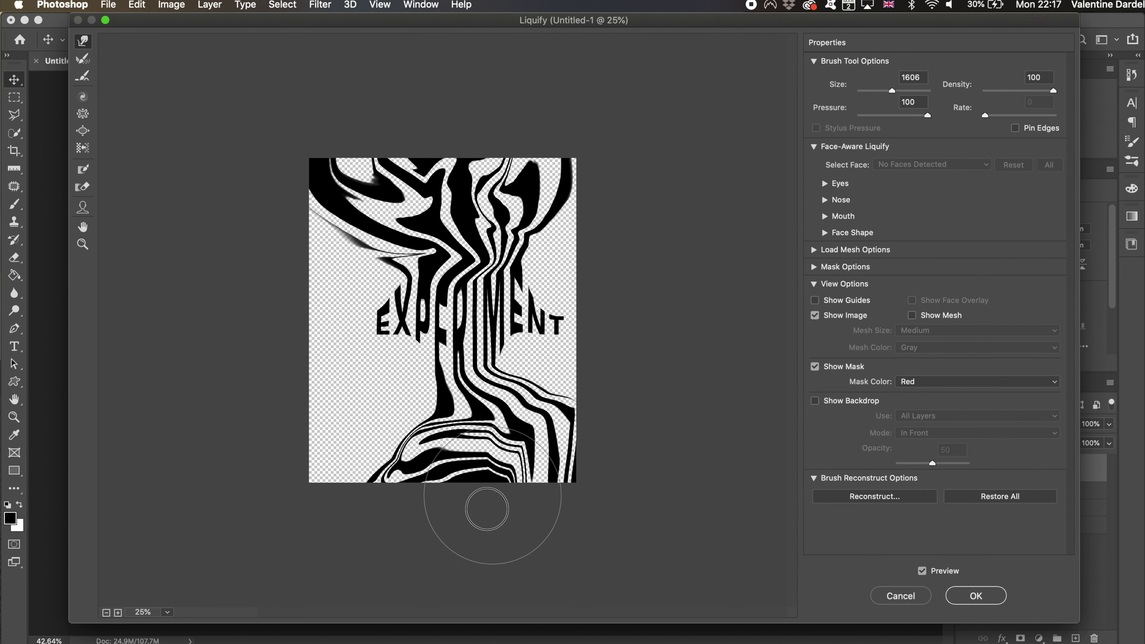
key(Return)
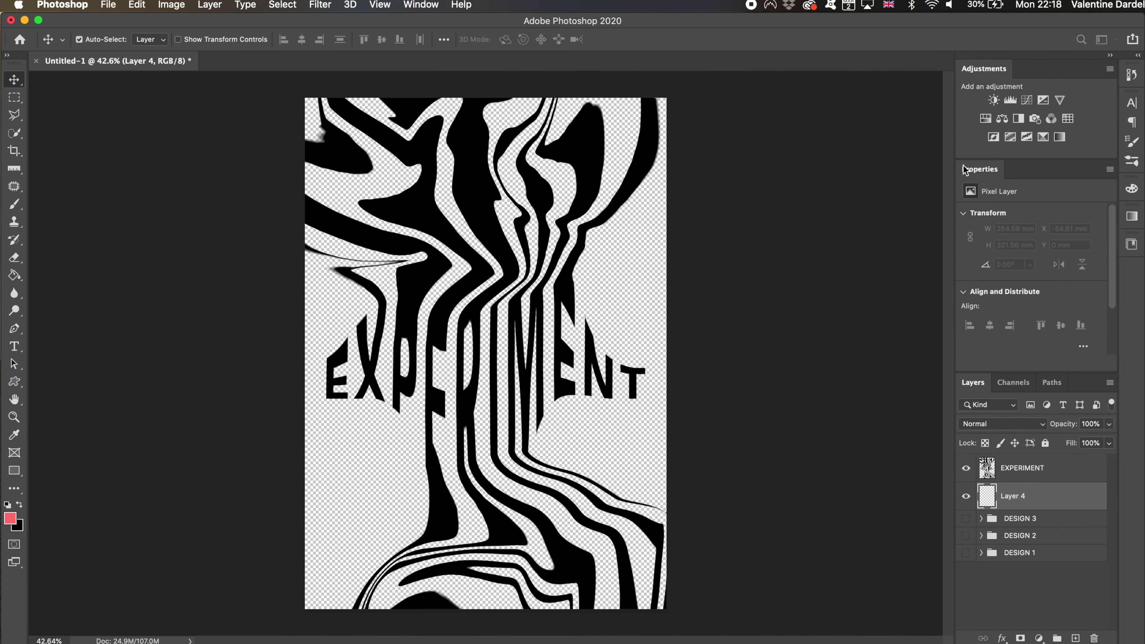
Step: Fill the background Layer 4 with coral red using the Paint Bucket
click(14, 275)
click(356, 513)
click(1064, 472)
key(v)
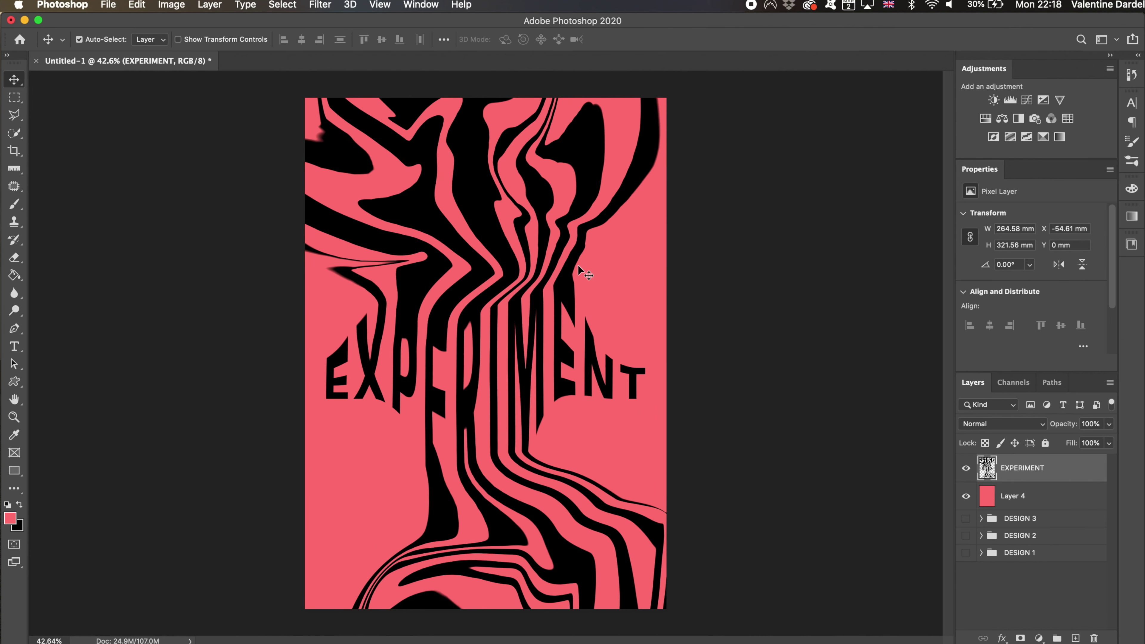
Step: Add an Invert adjustment clipped to EXPERIMENT to turn the strands white
click(993, 137)
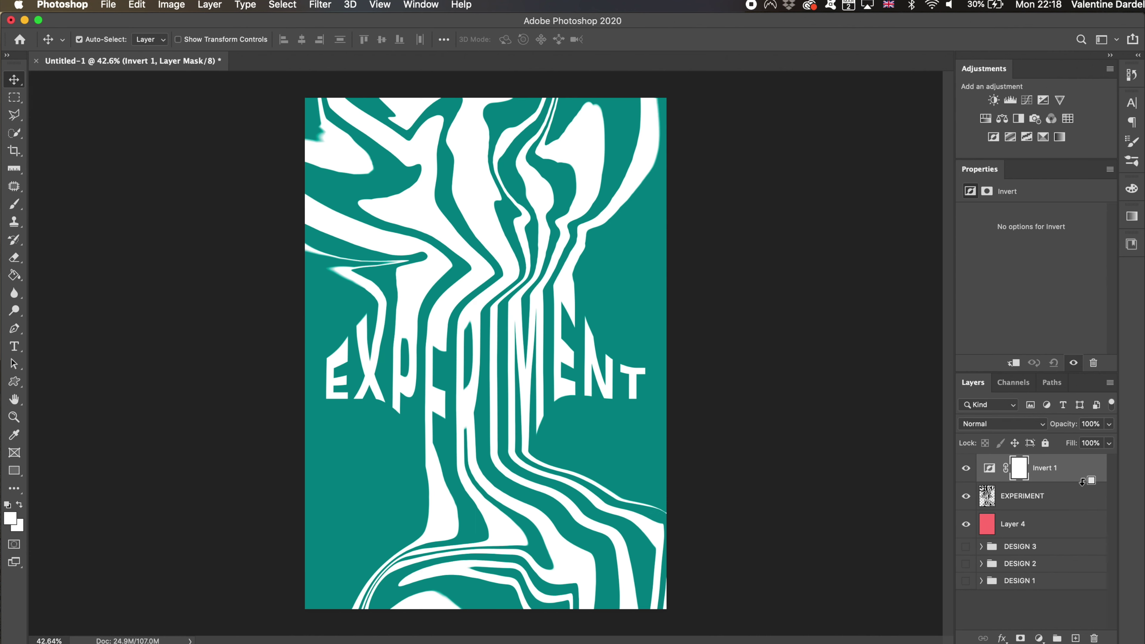
key(ctrl+alt+g)
click(1076, 501)
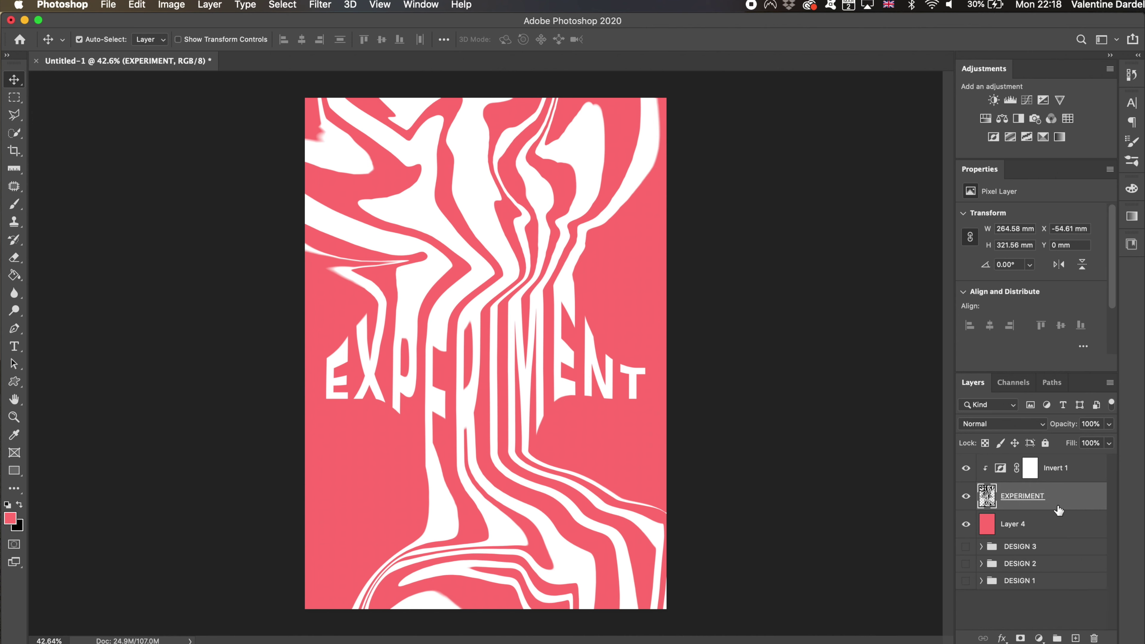
Step: Enable a Drop Shadow on the EXPERIMENT layer, trying a blue shadow colour
double_click(1072, 500)
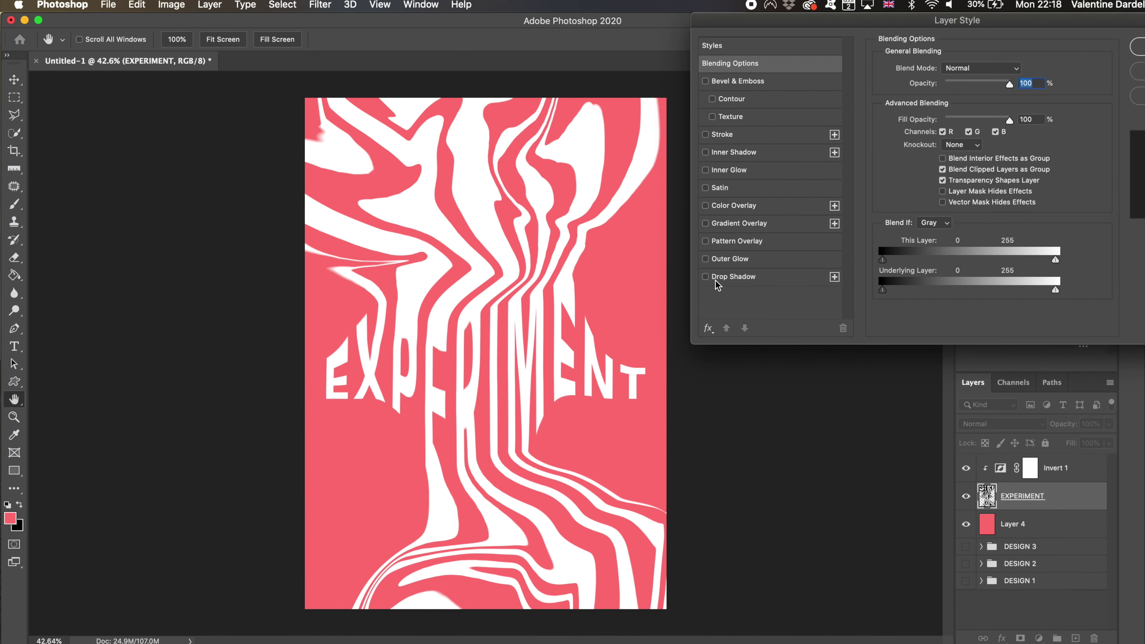
click(706, 282)
click(740, 274)
click(1018, 70)
click(804, 222)
drag(804, 223, 848, 193)
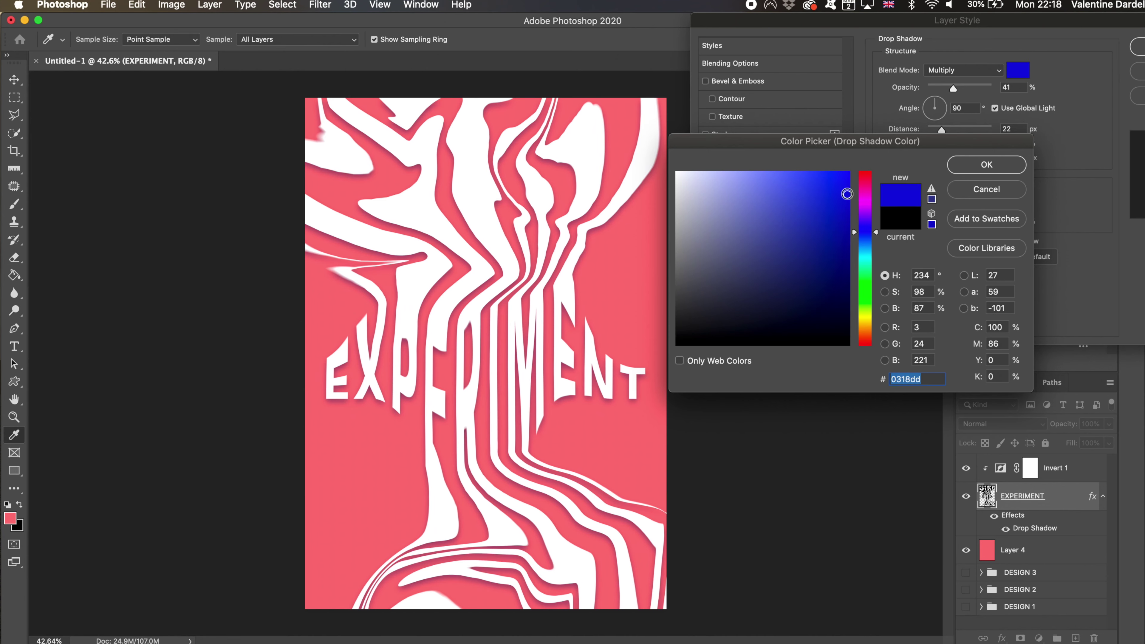
click(967, 167)
Step: Set the shadow to 100% opacity, distance 44, size 13, coloured red, and apply it
drag(953, 85, 992, 87)
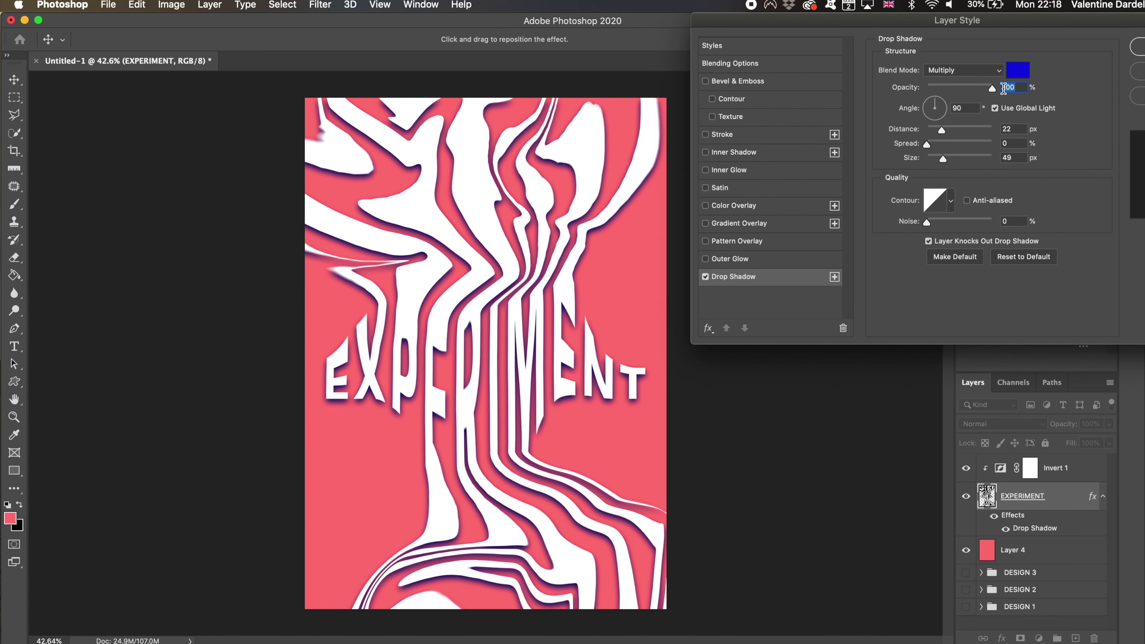
mouse_move(942, 130)
mouse_down()
mouse_move(957, 130)
mouse_move(933, 157)
mouse_up()
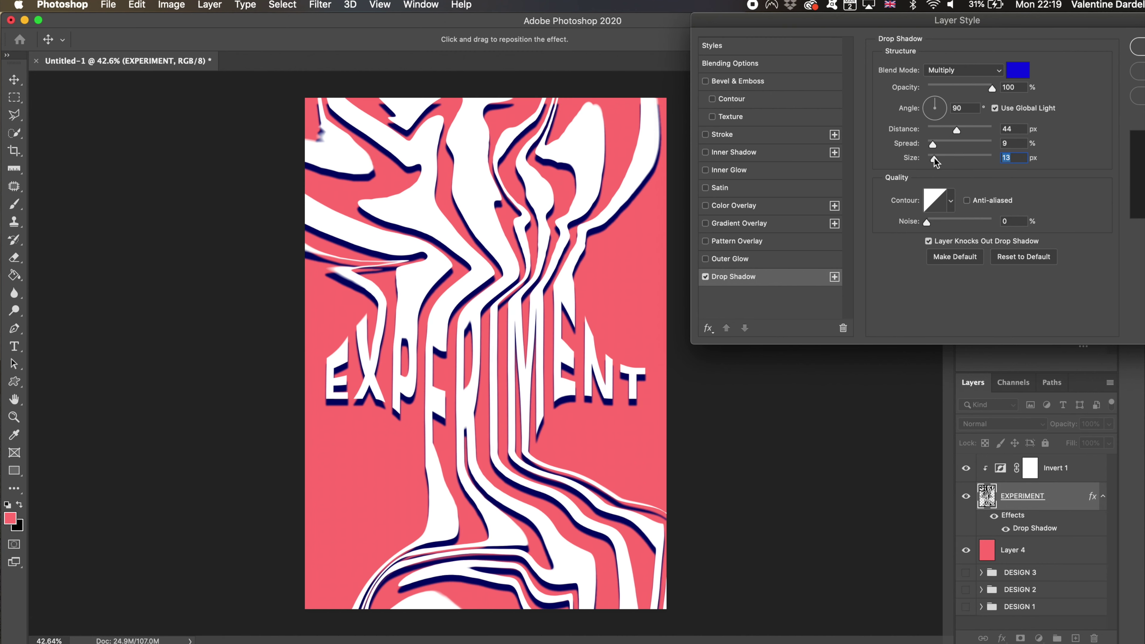
click(1018, 70)
click(989, 161)
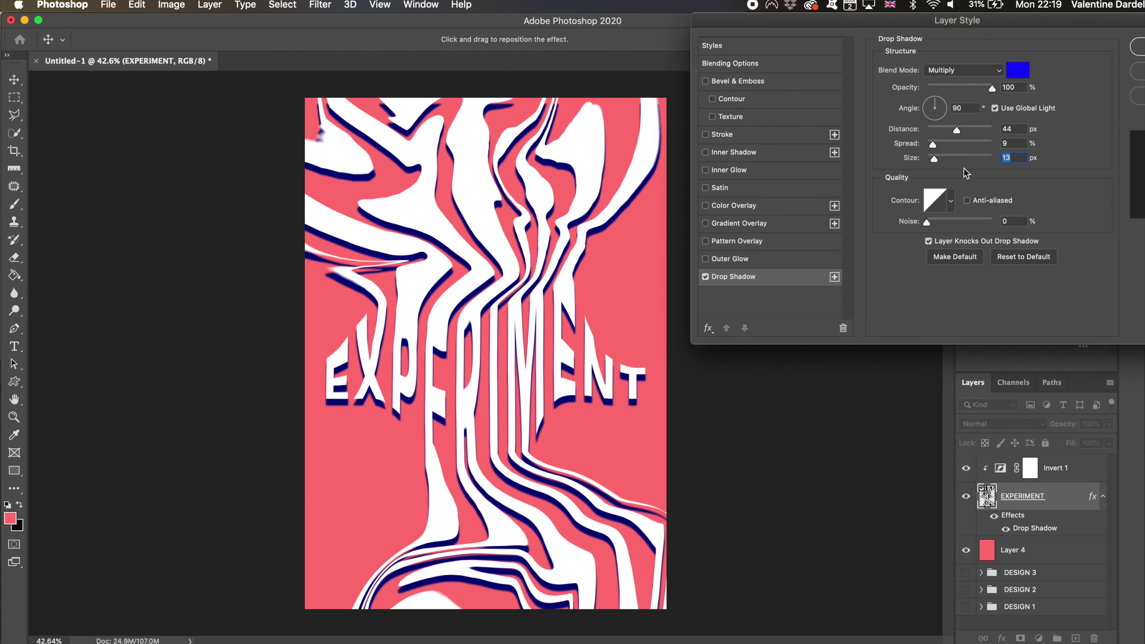
click(1018, 70)
click(870, 180)
click(989, 161)
key(Return)
Step: Apply Add Noise to the white EXPERIMENT strands, then select the pink Layer 4 for noise
scroll(565, 398, up, 3)
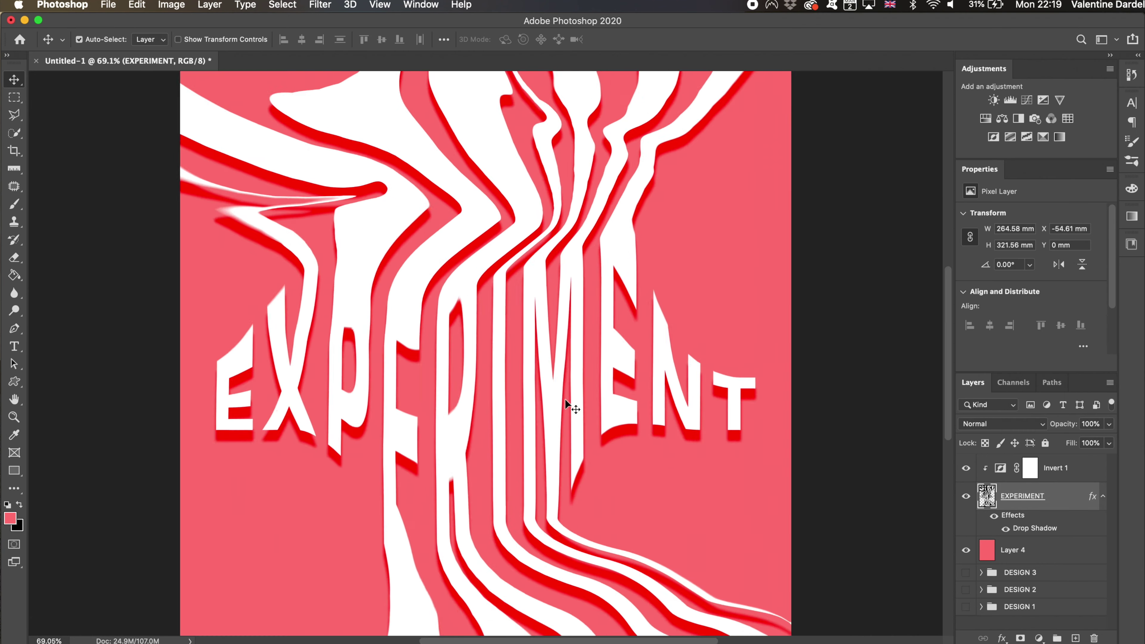
scroll(564, 397, down, 4)
scroll(564, 397, up, 2)
click(320, 4)
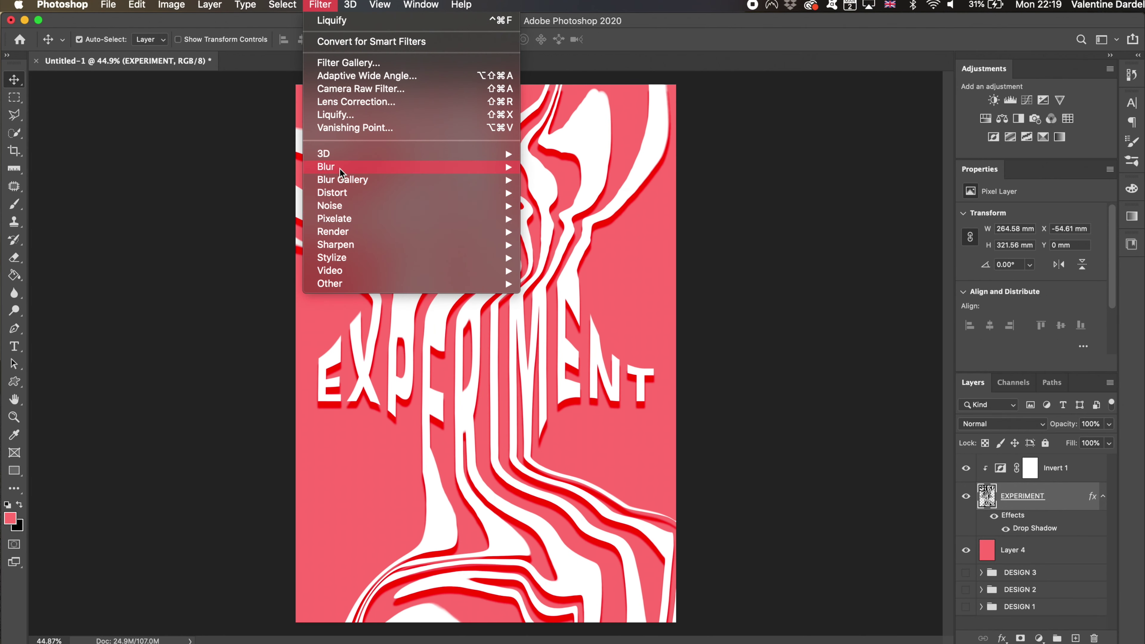
click(568, 207)
key(Return)
mouse_move(329, 205)
click(1013, 550)
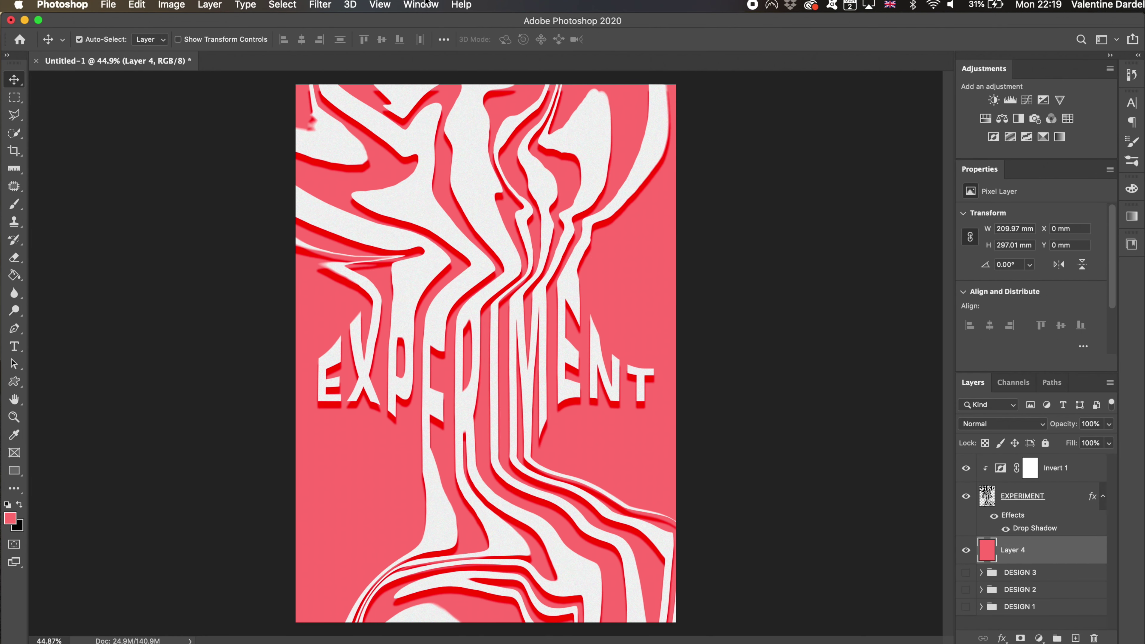
click(320, 4)
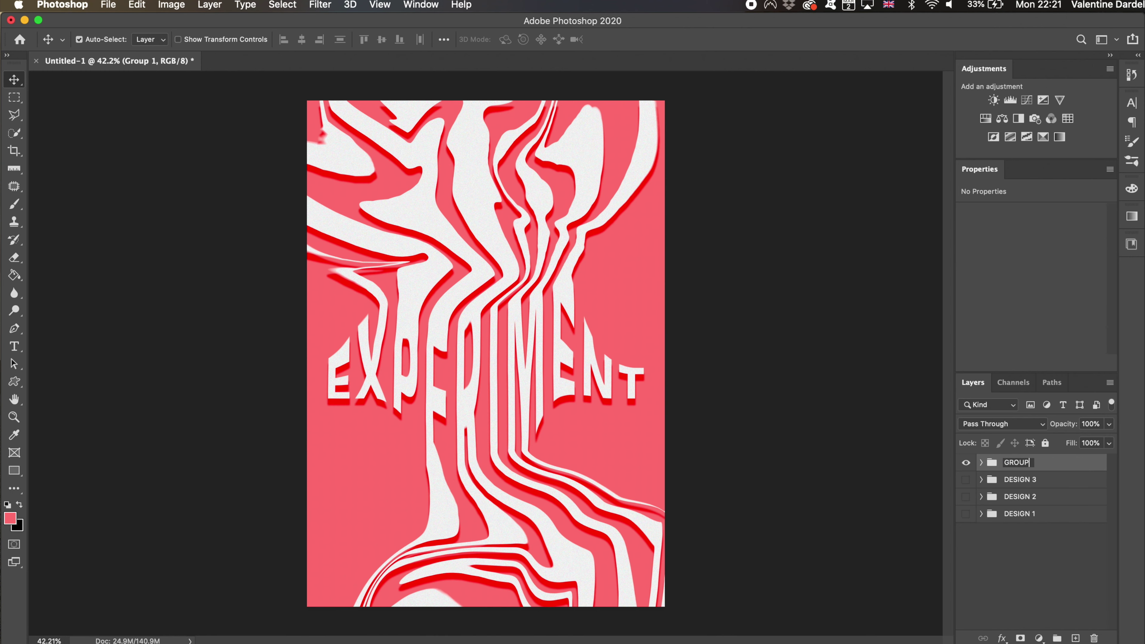
text(4)
Step: Name the group GROUP 4, then hide it and DESIGN 2 so only DESIGN 1 shows
key(Return)
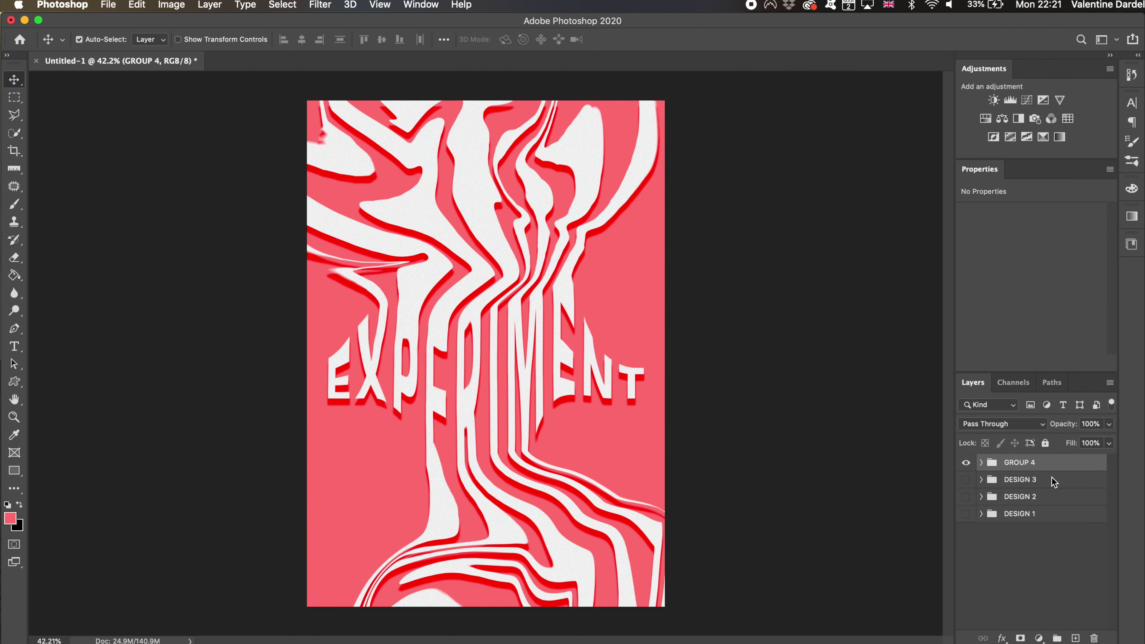
drag(966, 514, 966, 479)
click(966, 462)
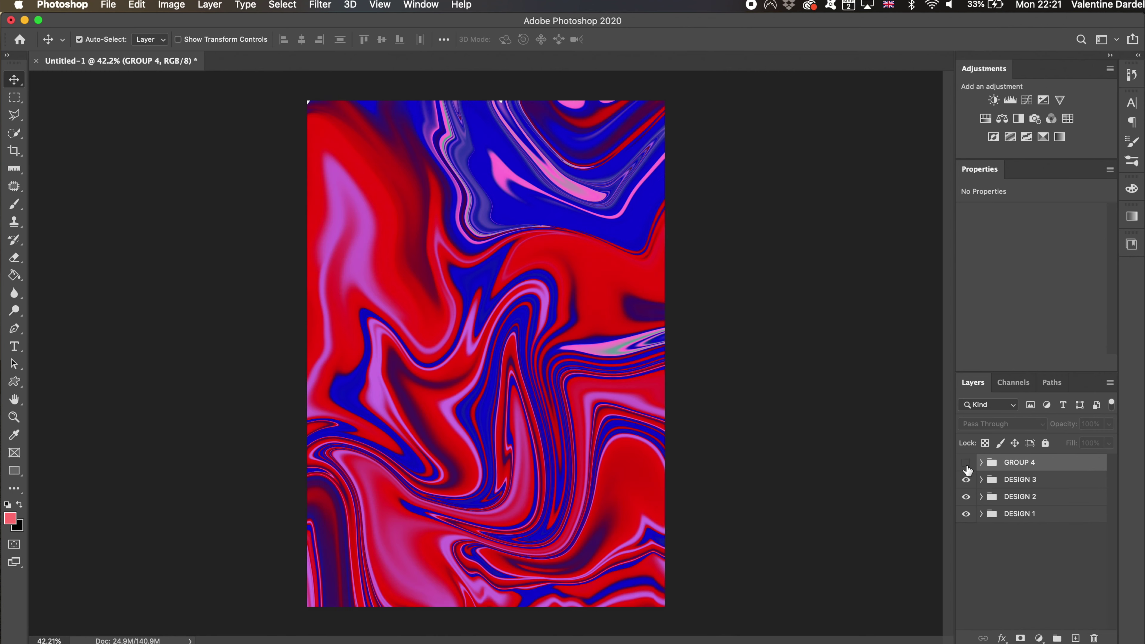
click(966, 496)
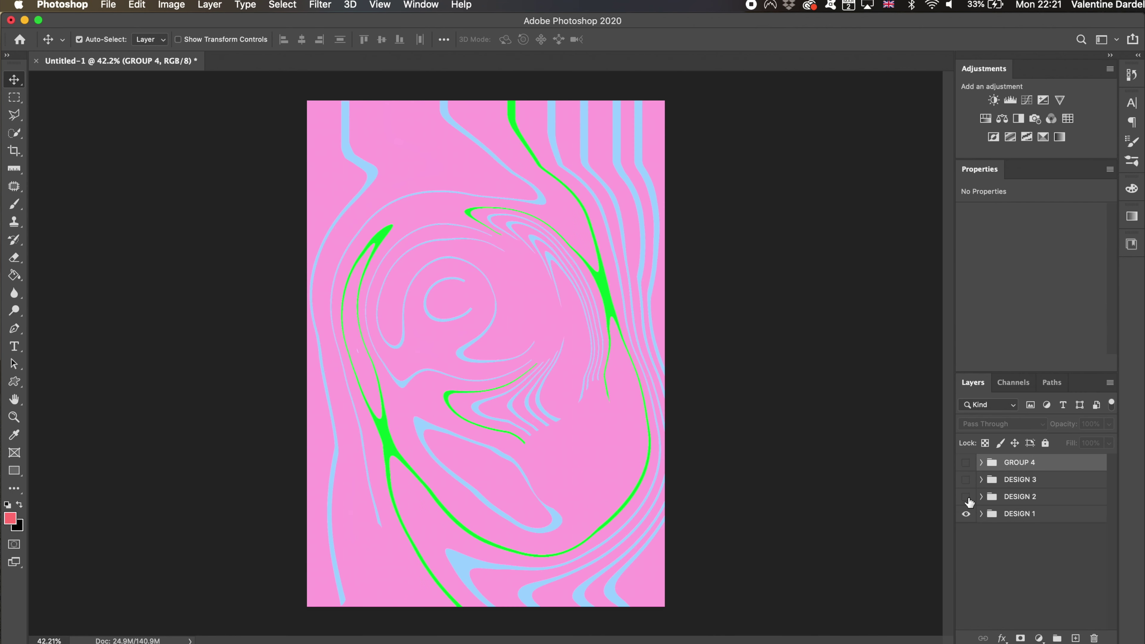